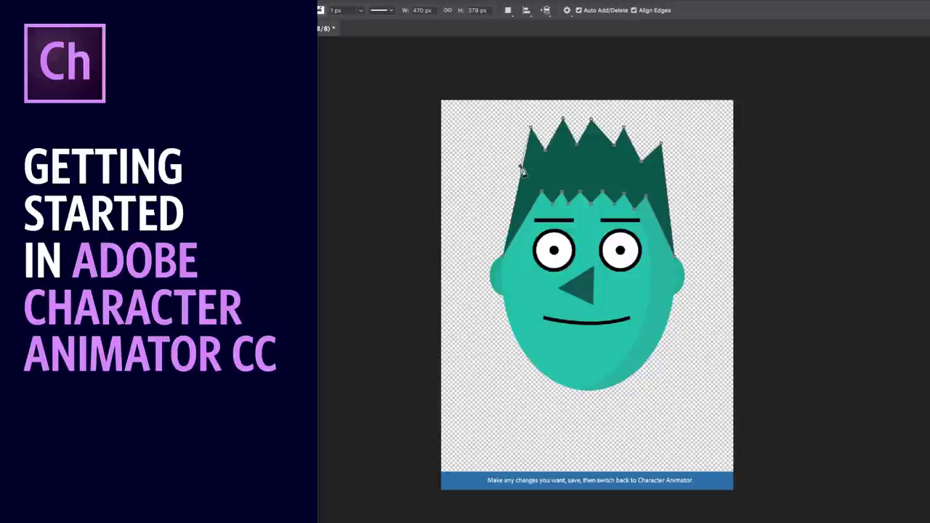
# Pull a hair point outward to widen the hair.
pyautogui.moveTo(520, 169); pyautogui.dragTo(505, 258)
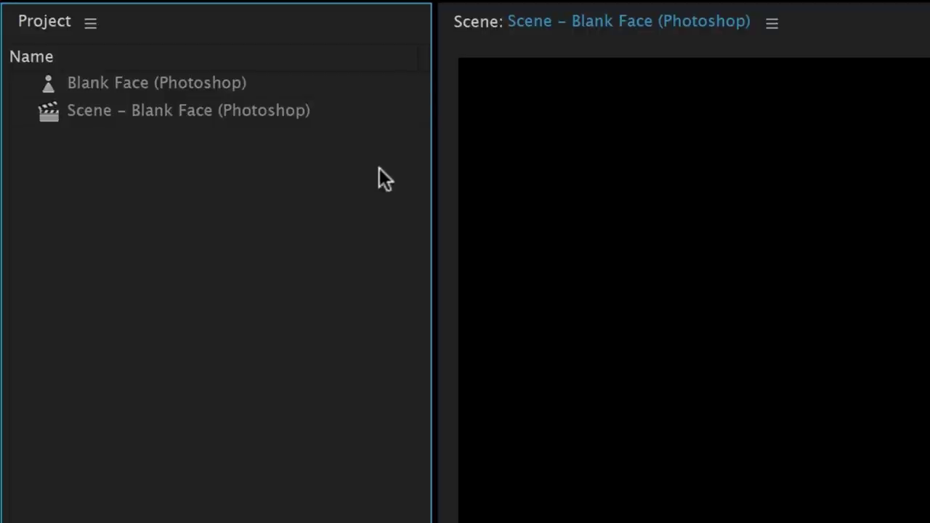
# Open the Blank Face puppet for rigging, then its scene to see the puppet live.
pyautogui.doubleClick(346, 84)
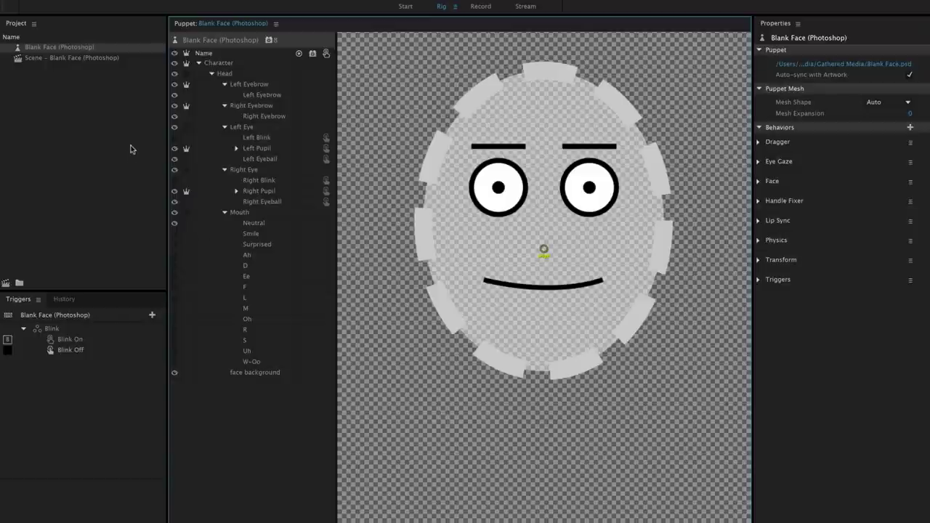
pyautogui.doubleClick(133, 58)
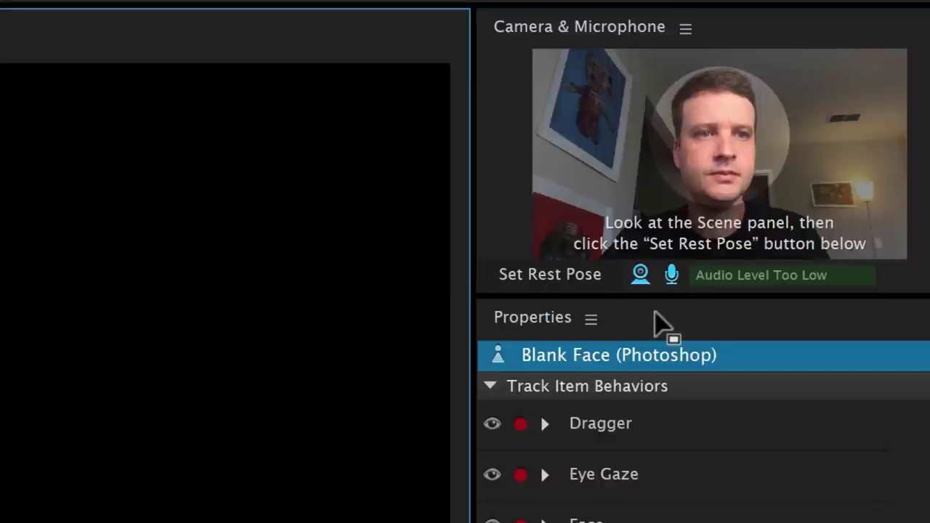
# Switch the webcam feed to the next available camera and check the application preferences.
pyautogui.click(685, 28)
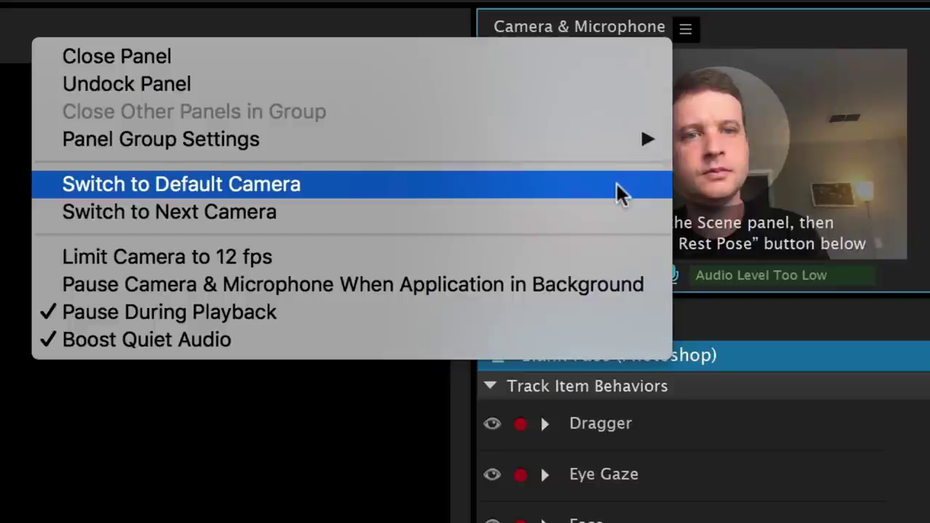
pyautogui.click(615, 221)
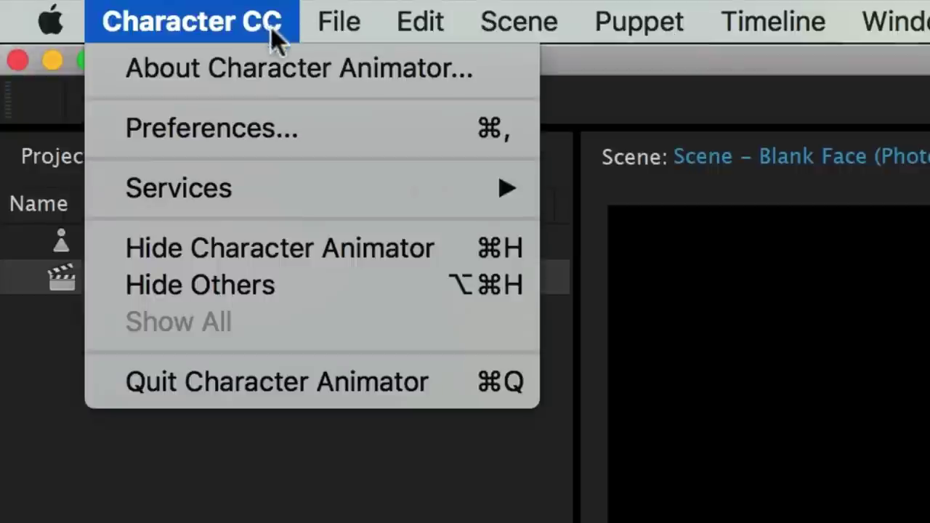
pyautogui.click(330, 138)
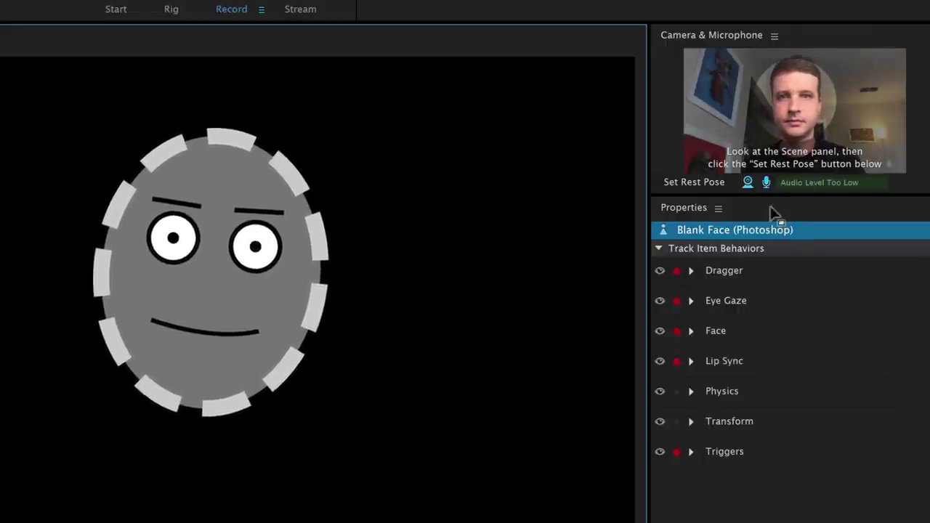
pyautogui.click(706, 183)
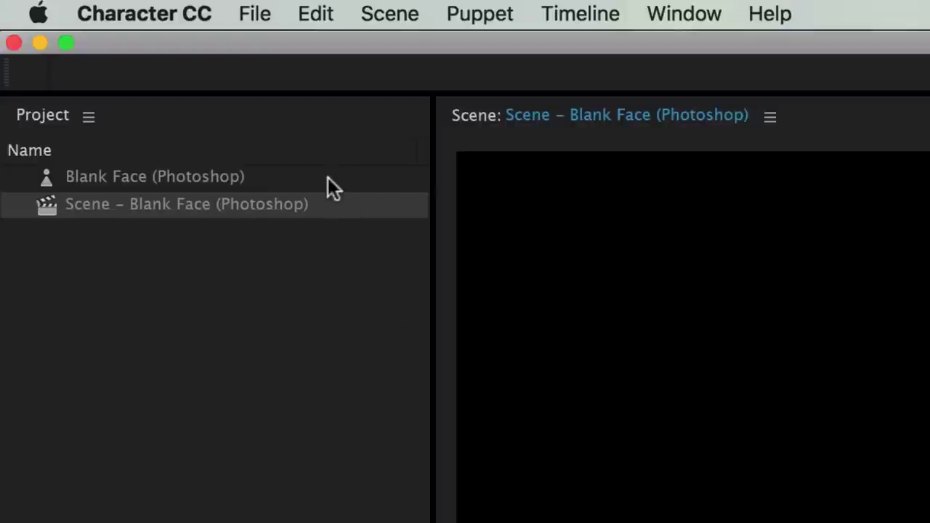
# Open the Blank Face (Photoshop) puppet's original artwork in Photoshop via Edit Original.
pyautogui.click(328, 177)
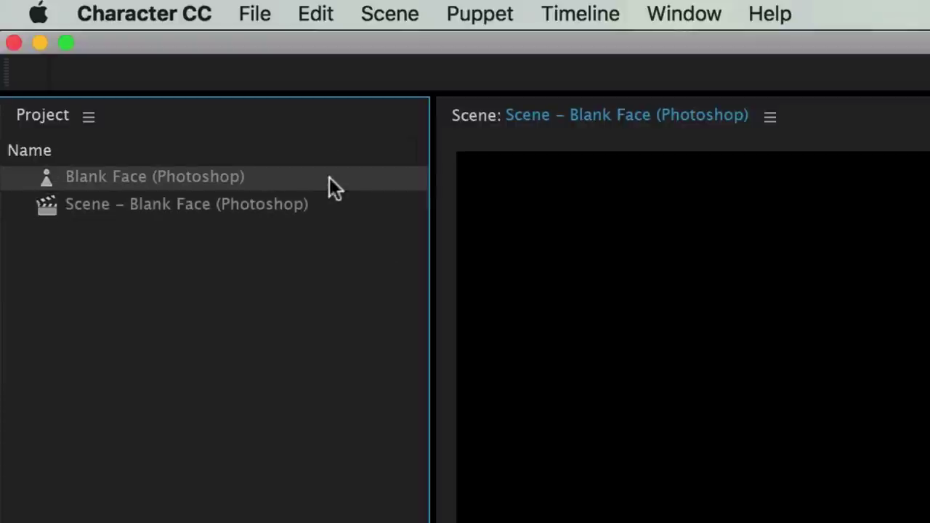
pyautogui.click(328, 7)
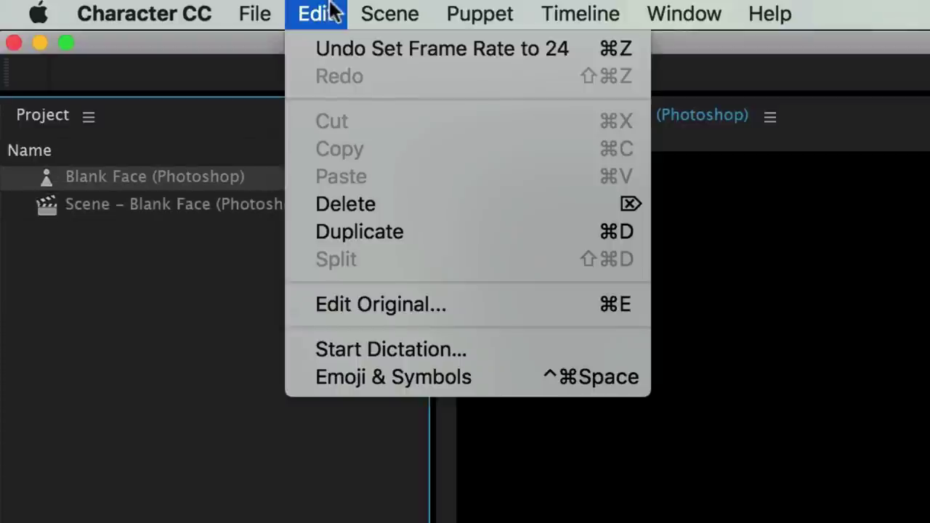
pyautogui.click(463, 304)
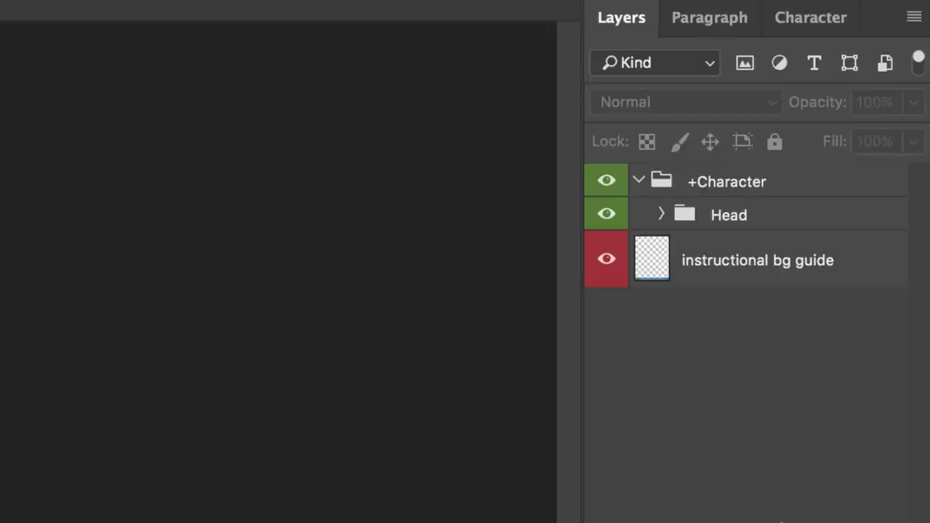
# Expand the +Character and Head groups and make face background the active layer.
pyautogui.click(827, 186)
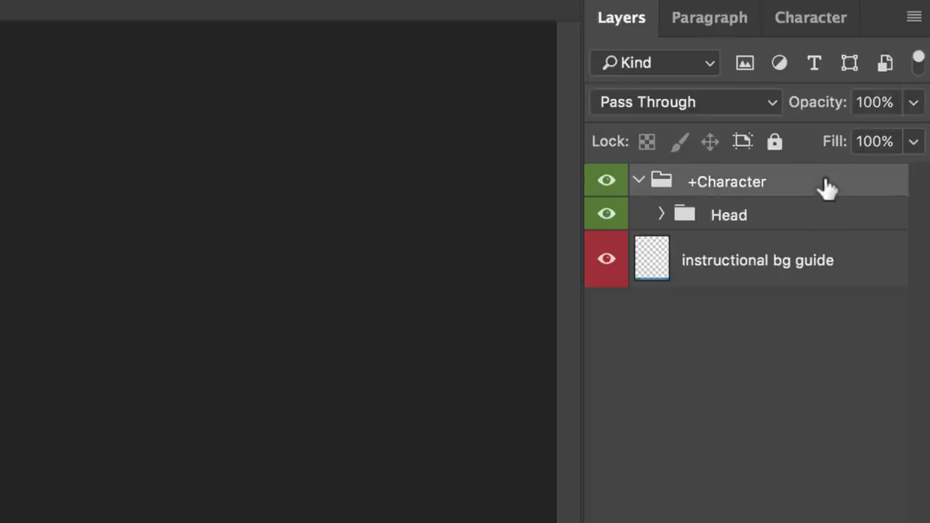
pyautogui.click(822, 220)
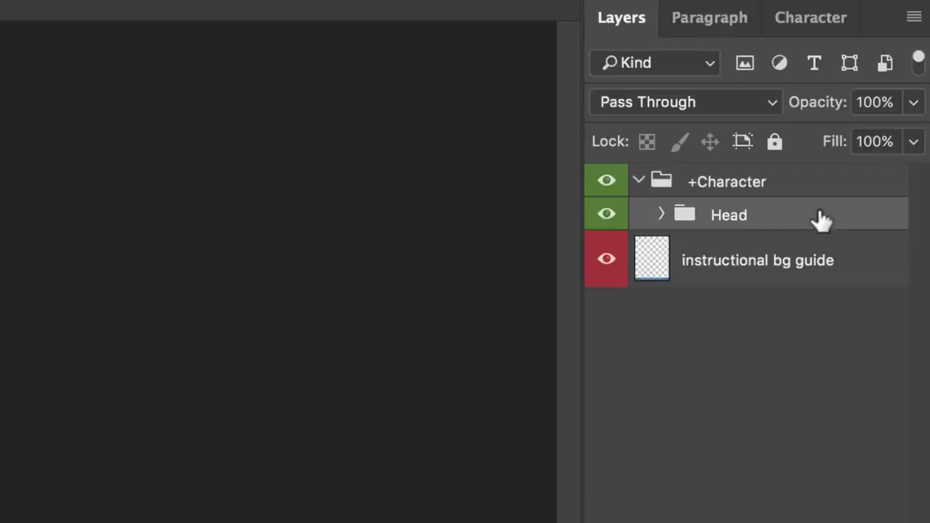
pyautogui.click(660, 216)
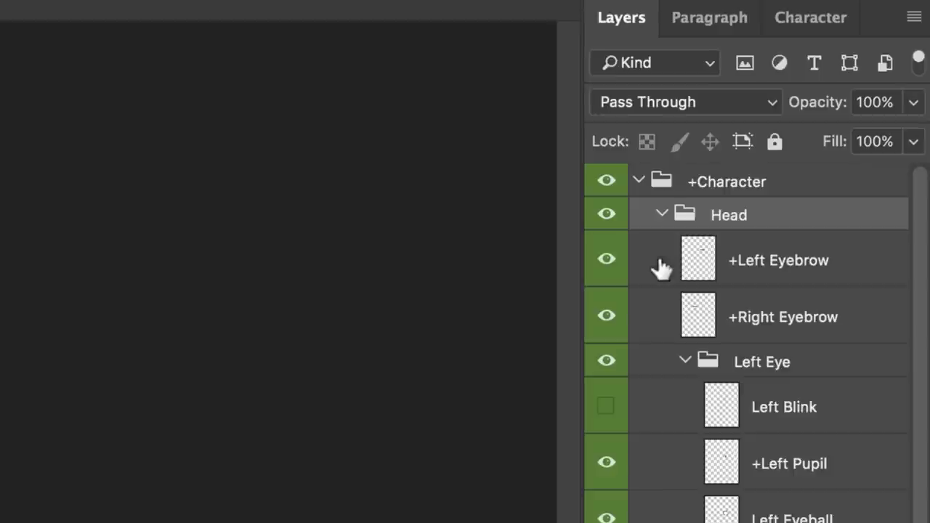
pyautogui.scroll(-15, 925, 304)
pyautogui.click(878, 411)
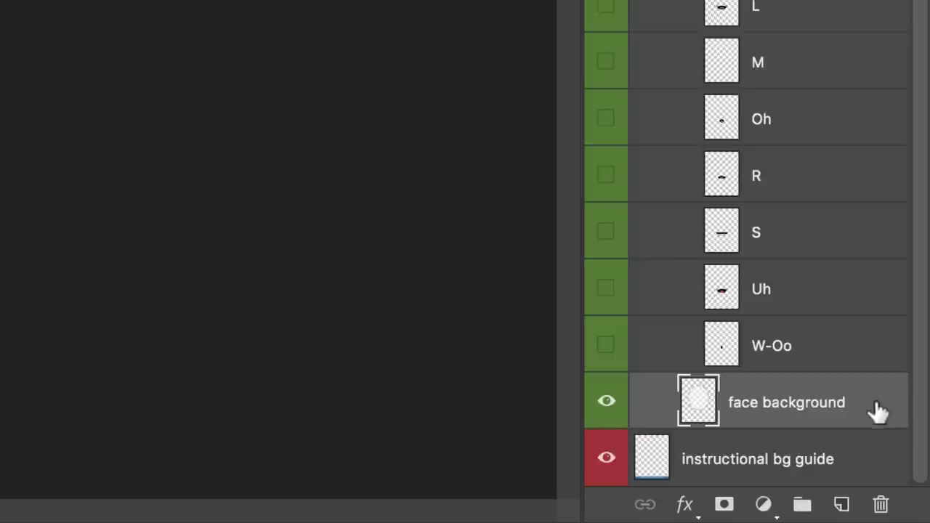
# Add a new layer and draw a teal-filled ellipse shape covering the face.
pyautogui.click(842, 507)
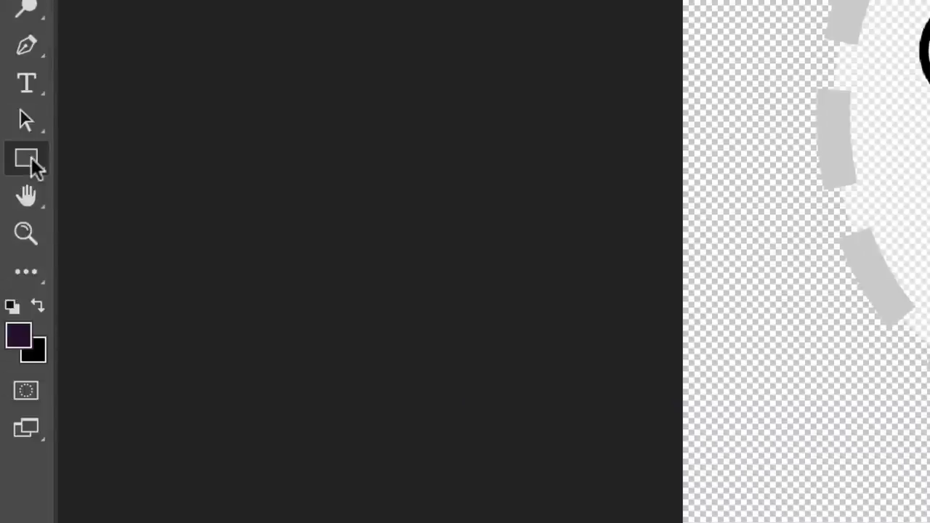
pyautogui.click(31, 158)
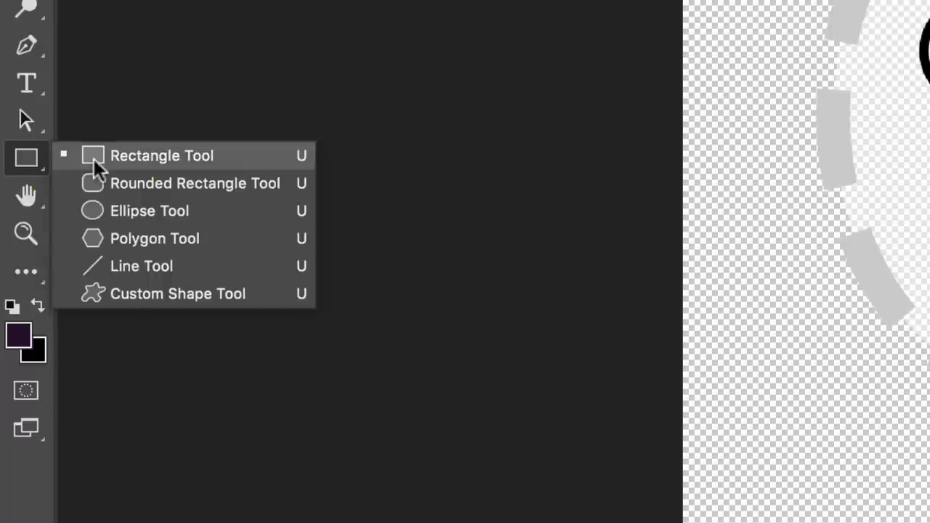
pyautogui.click(93, 211)
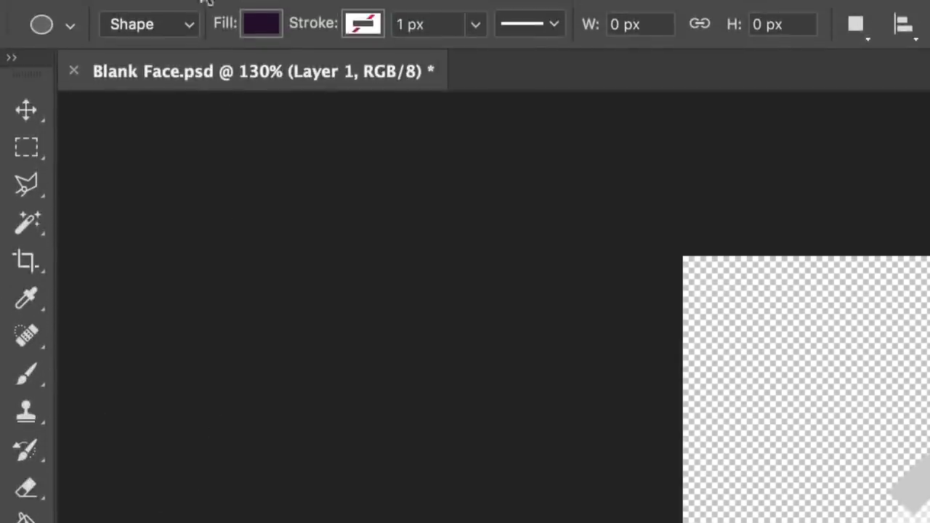
pyautogui.click(191, 24)
pyautogui.click(191, 24)
pyautogui.click(254, 26)
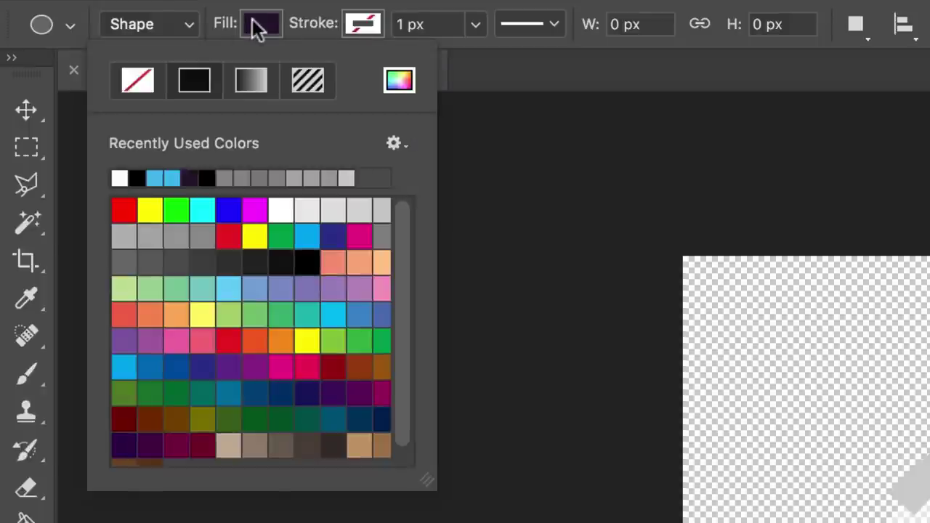
pyautogui.click(303, 314)
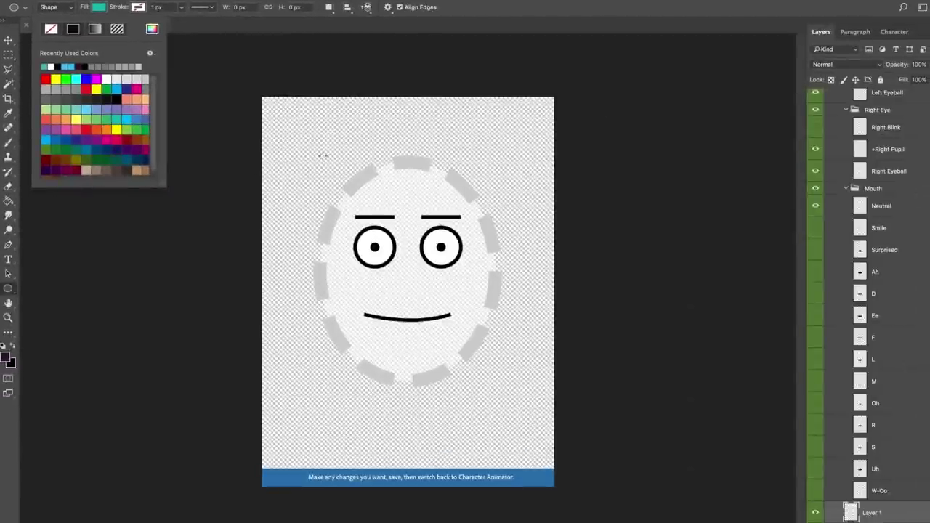
pyautogui.moveTo(323, 155); pyautogui.dragTo(496, 387)
pyautogui.click(9, 40)
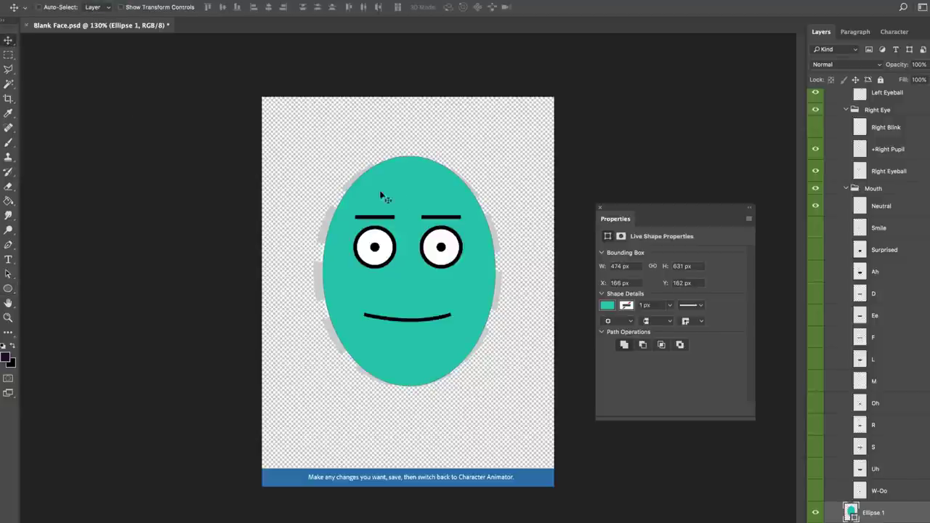
# Nudge the ellipse into place, delete the face background layer, and save Blank Face.psd.
pyautogui.moveTo(398, 200); pyautogui.dragTo(407, 201)
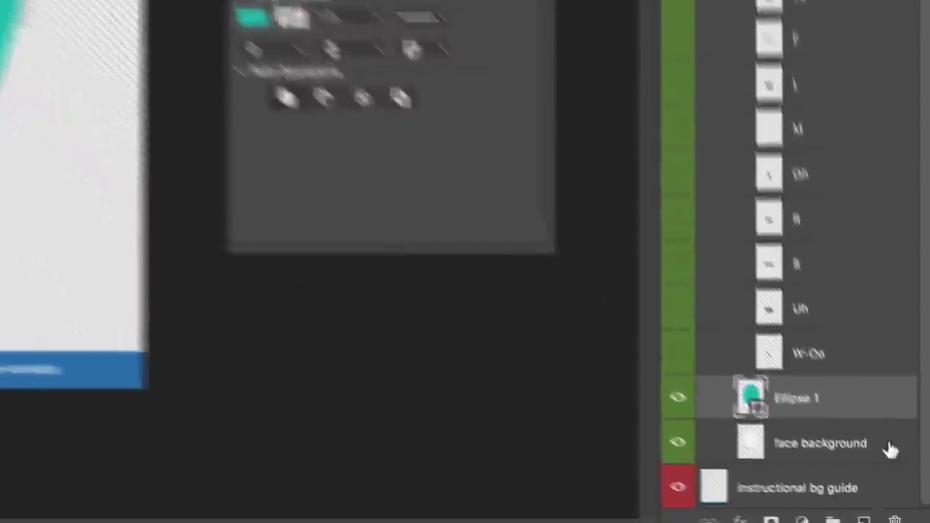
pyautogui.click(898, 516)
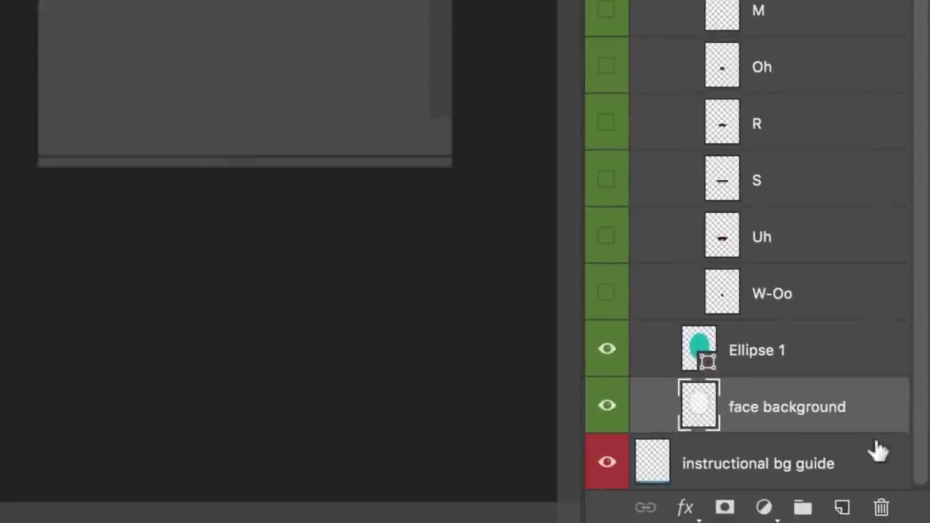
pyautogui.click(882, 505)
pyautogui.click(262, 15)
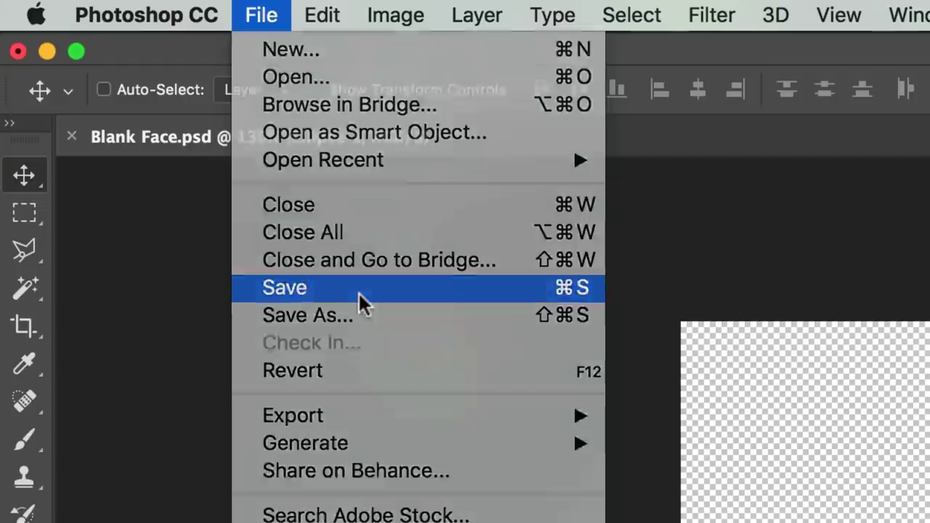
pyautogui.click(358, 291)
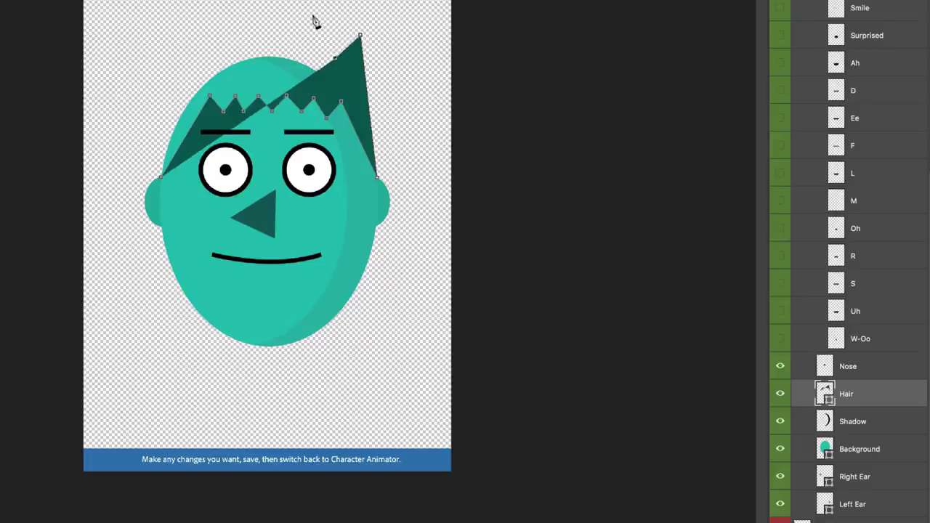
# Add six new Pen anchor points along the hair path, forming extra spikes toward the left.
pyautogui.moveTo(311, 21); pyautogui.dragTo(307, 31)
pyautogui.click(271, 6)
pyautogui.click(254, 35)
pyautogui.click(236, 4)
pyautogui.click(216, 45)
pyautogui.click(197, 19)
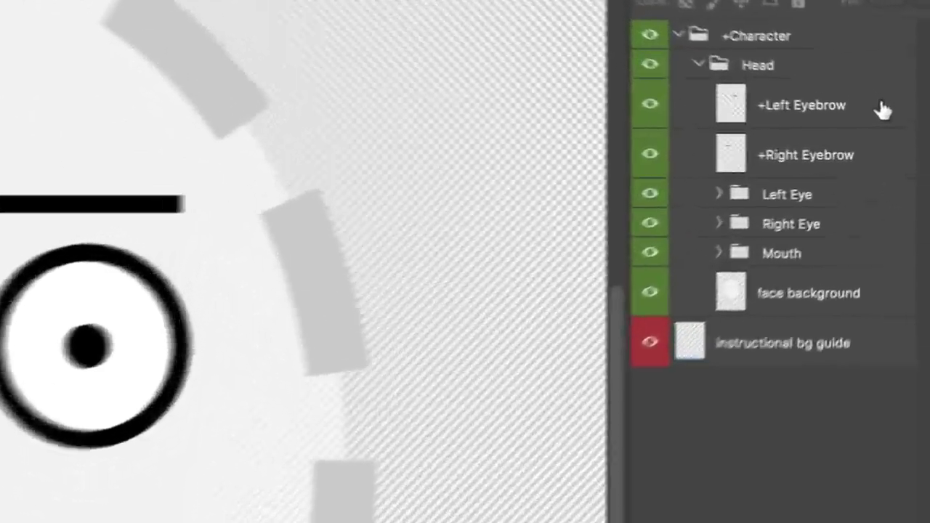
# Rename the +Right Eyebrow layer to Right Eyebrow.
pyautogui.click(918, 131)
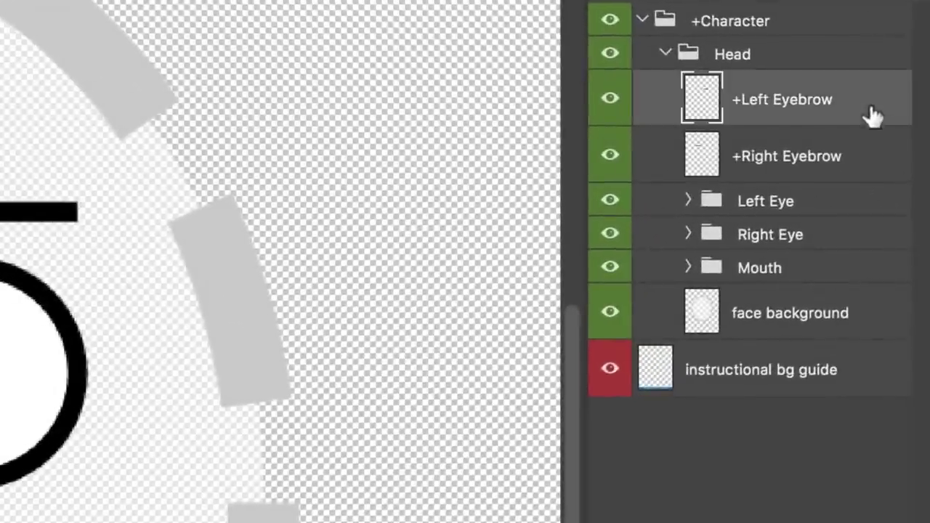
pyautogui.click(876, 161)
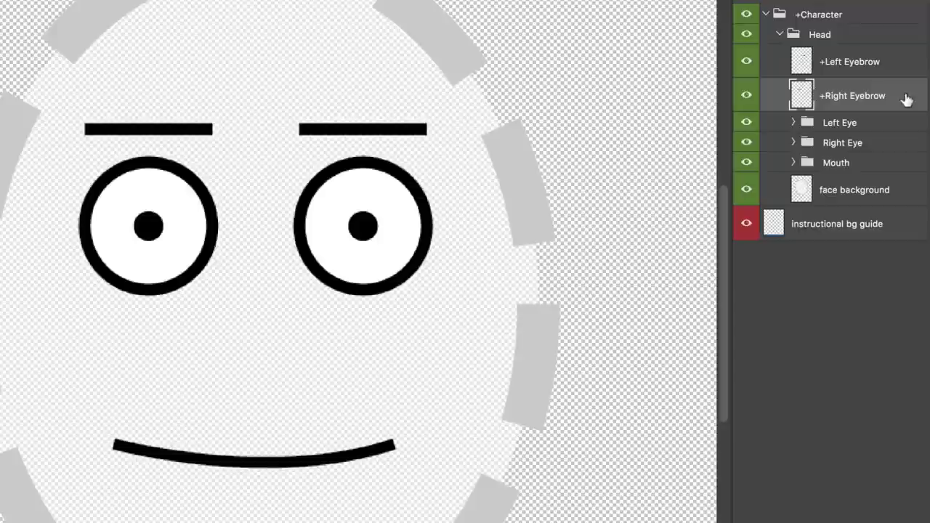
pyautogui.doubleClick(824, 100)
pyautogui.click(823, 100)
pyautogui.press('BackSpace')
pyautogui.press('Return')
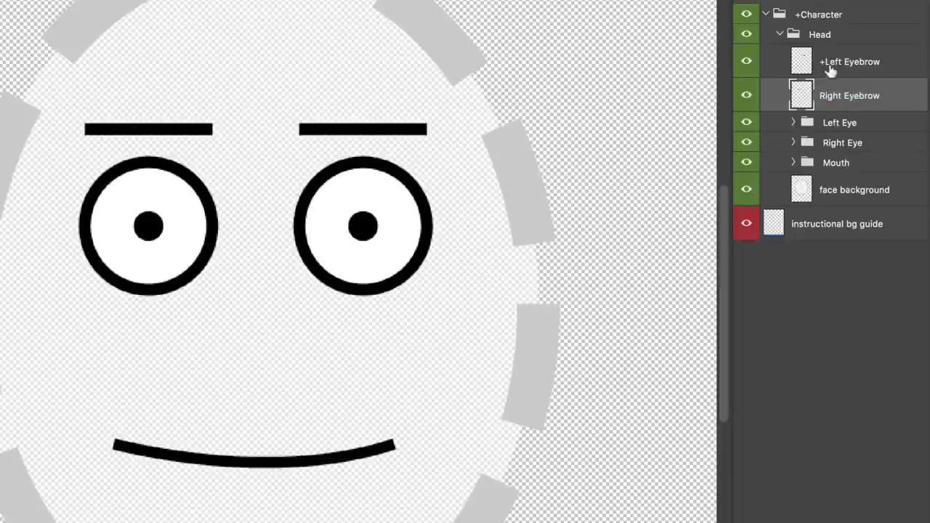
# Rename the +Left Eyebrow layer to Left Eyebrow.
pyautogui.doubleClick(828, 64)
pyautogui.click(822, 61)
pyautogui.press('BackSpace')
pyautogui.press('Return')
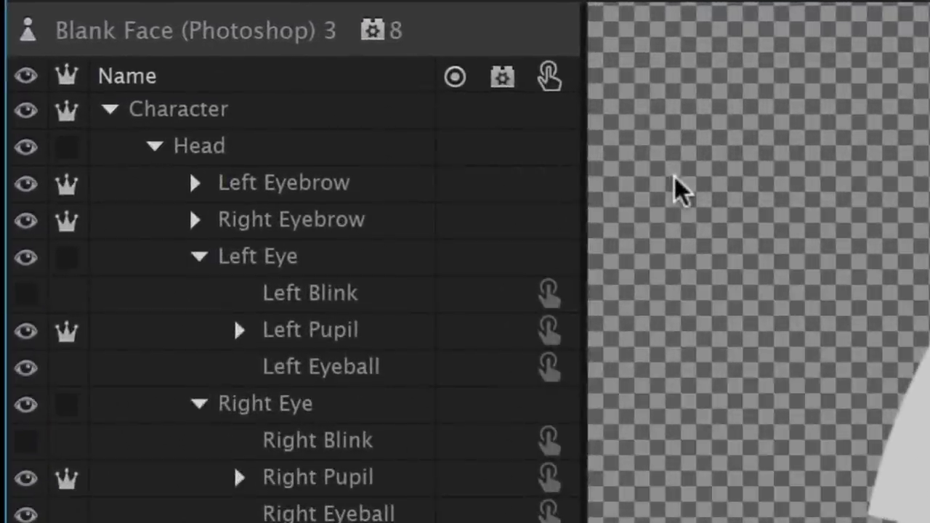
# Toggle both eyebrows' independence off and back on so each stays independent.
pyautogui.click(67, 184)
pyautogui.click(67, 221)
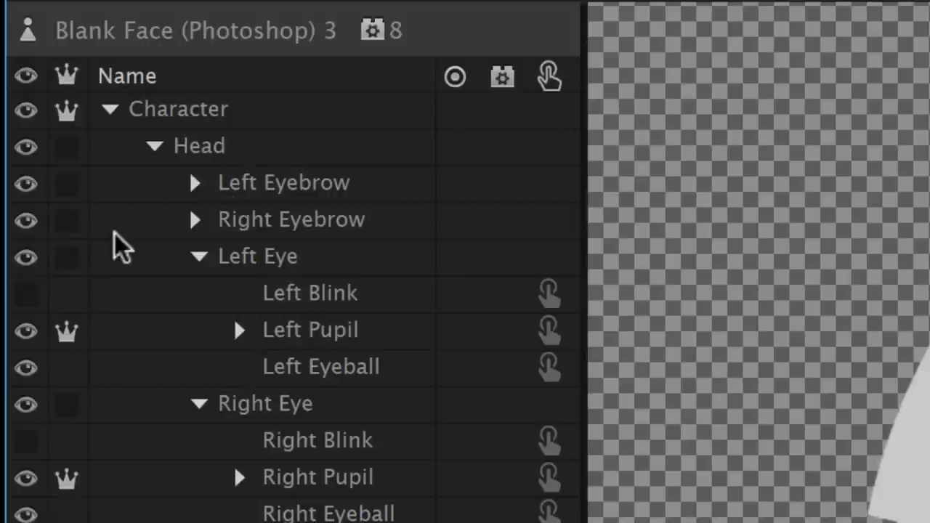
pyautogui.click(67, 185)
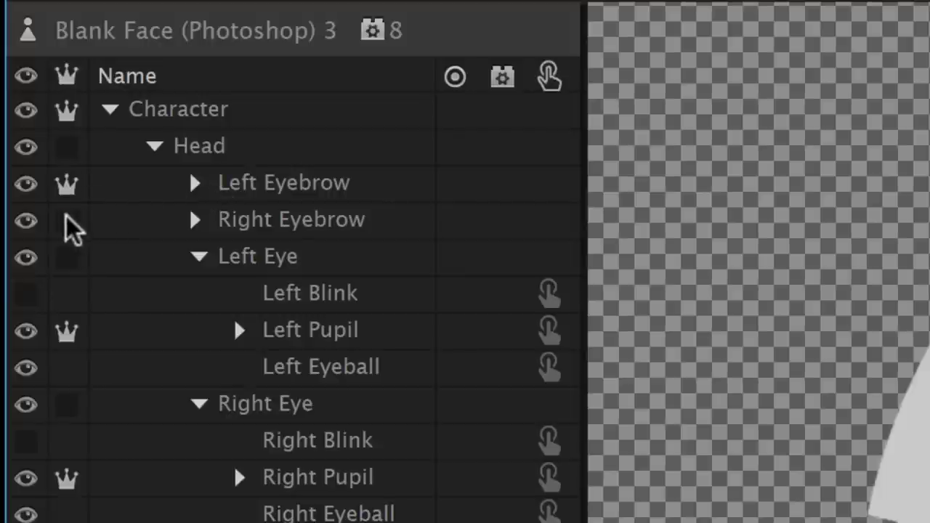
pyautogui.click(67, 220)
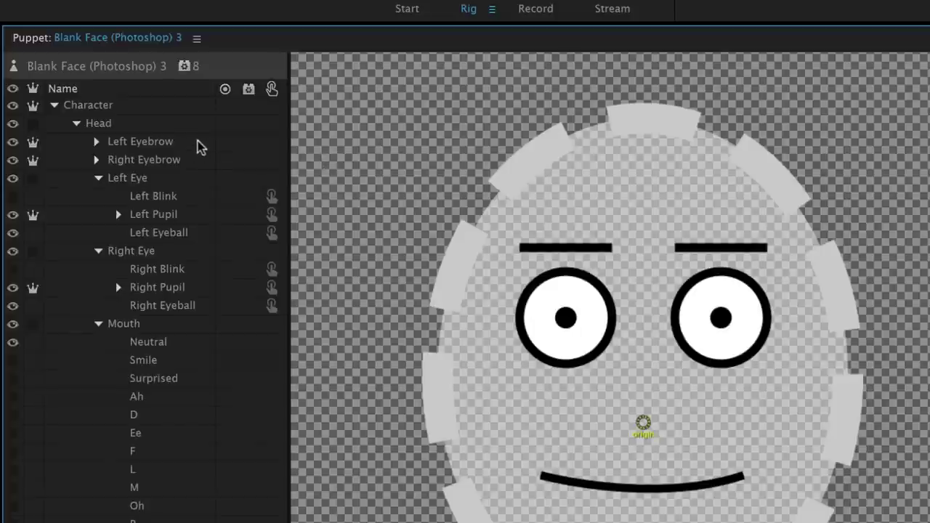
# Confirm the right eyebrow carries the Right Eyebrow tag in the face tags list.
pyautogui.click(398, 192)
pyautogui.click(202, 162)
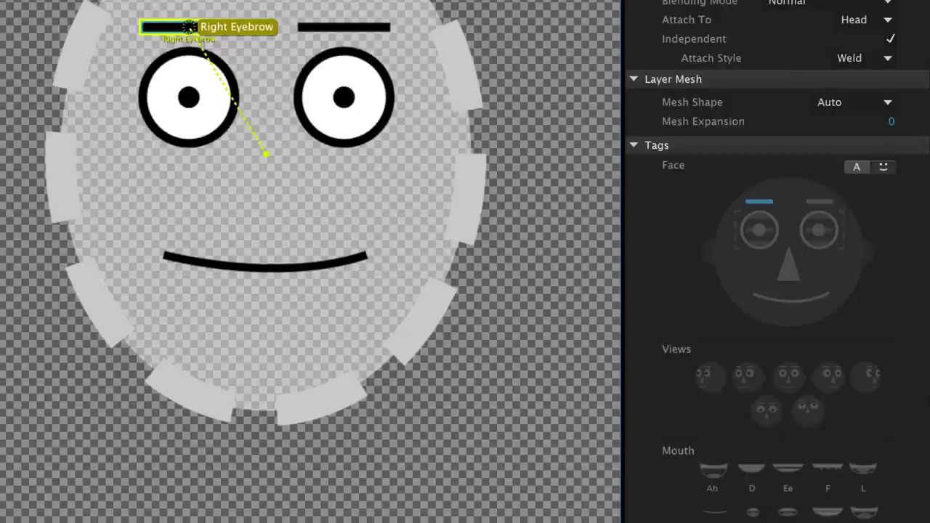
pyautogui.click(857, 168)
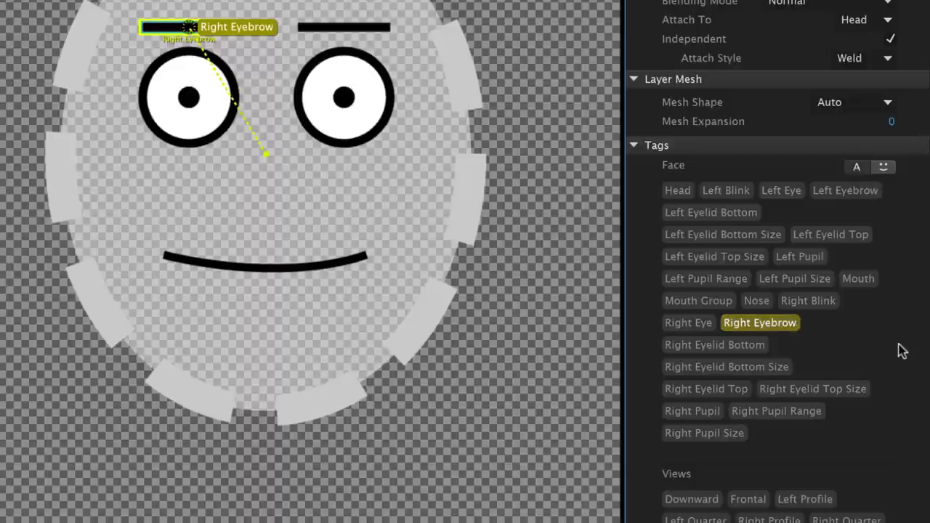
pyautogui.click(740, 326)
pyautogui.click(791, 326)
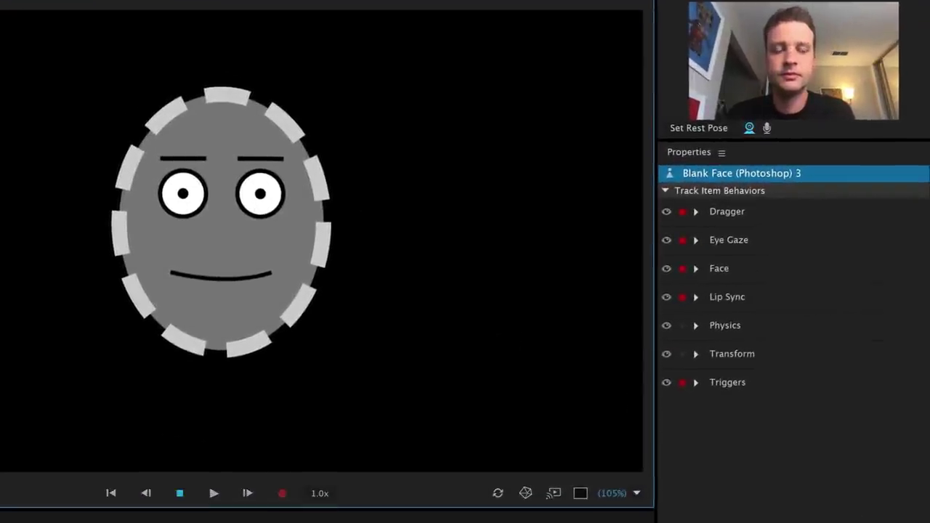
# Expand the Face behaviour, test Eyebrow Strength at 118%, and return it to 75%.
pyautogui.click(697, 271)
pyautogui.click(696, 269)
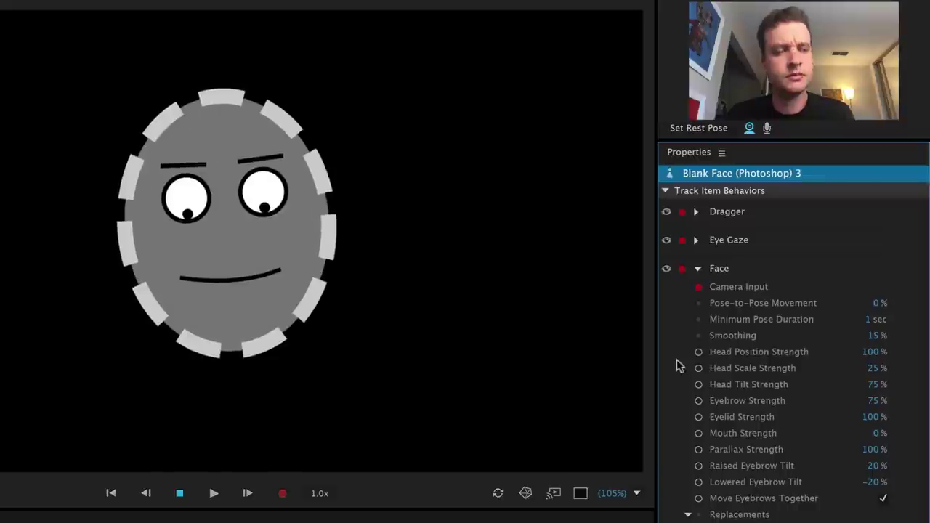
pyautogui.moveTo(873, 407); pyautogui.dragTo(519, 405)
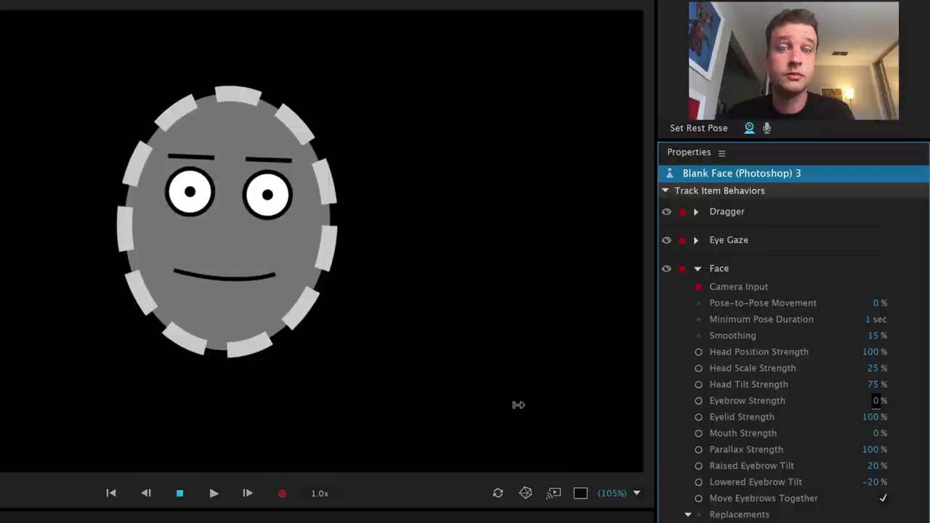
pyautogui.write('75')
pyautogui.press('Return')
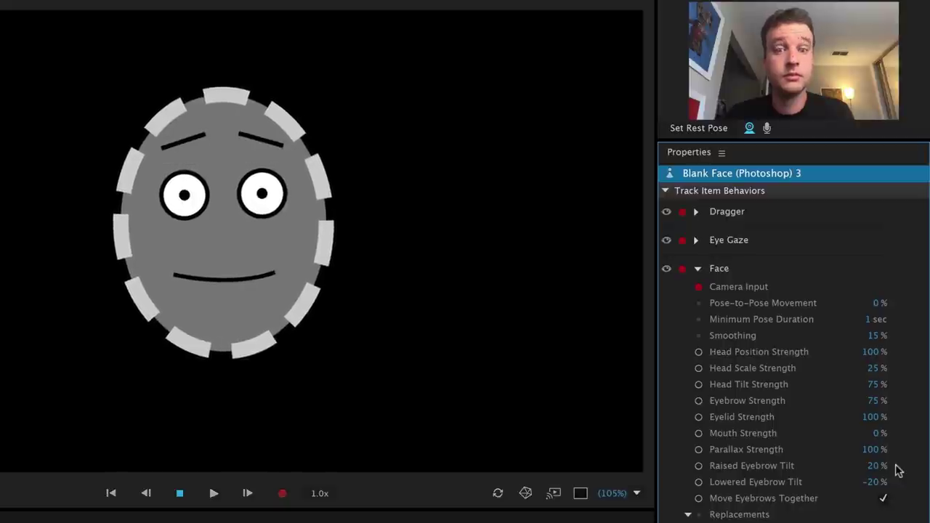
# Set Raised Eyebrow Tilt to 55% and Lowered Eyebrow Tilt to -29%.
pyautogui.click(874, 466)
pyautogui.write('55')
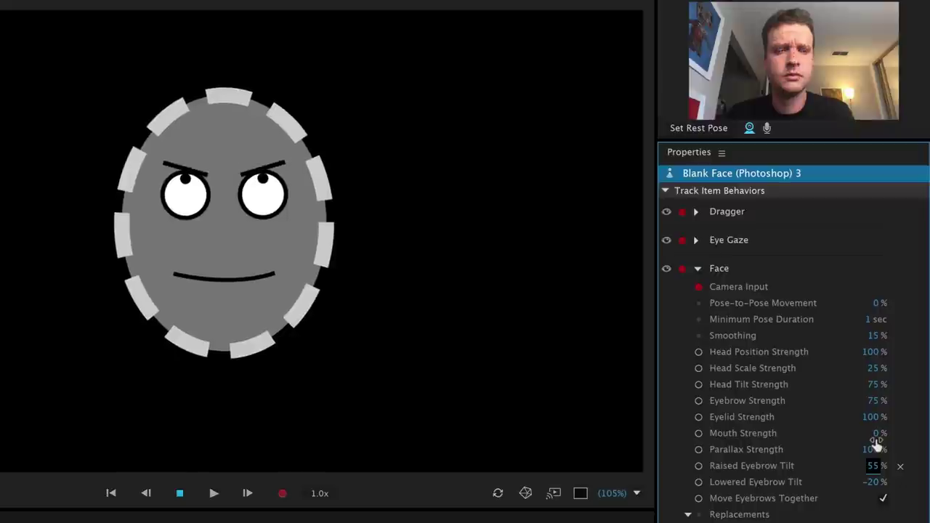
pyautogui.moveTo(877, 484); pyautogui.dragTo(888, 442)
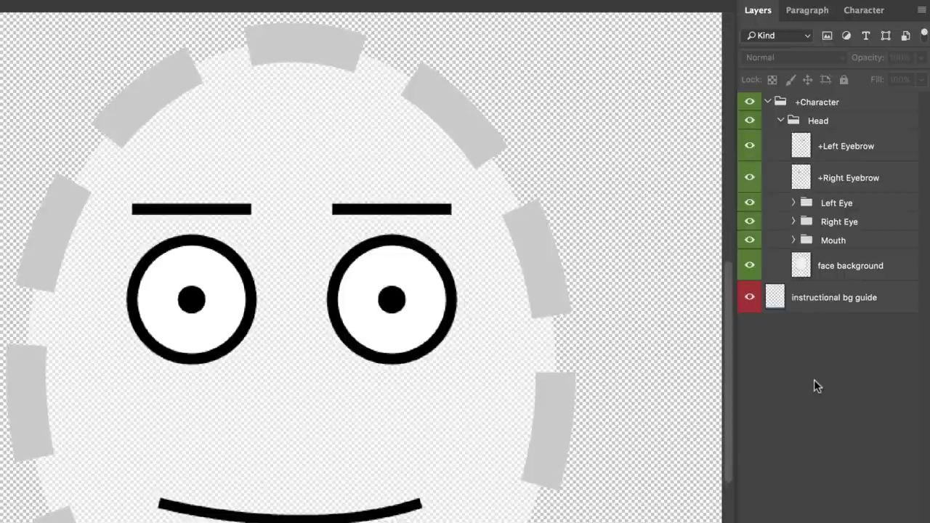
# Expand the Left Eye and Right Eye groups and select the +Left Pupil layer.
pyautogui.click(865, 205)
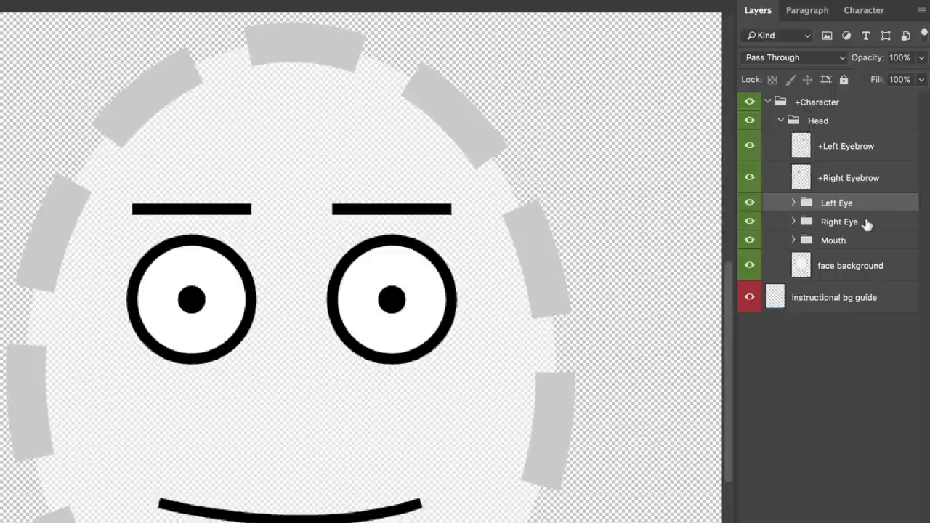
pyautogui.click(867, 224)
pyautogui.click(794, 203)
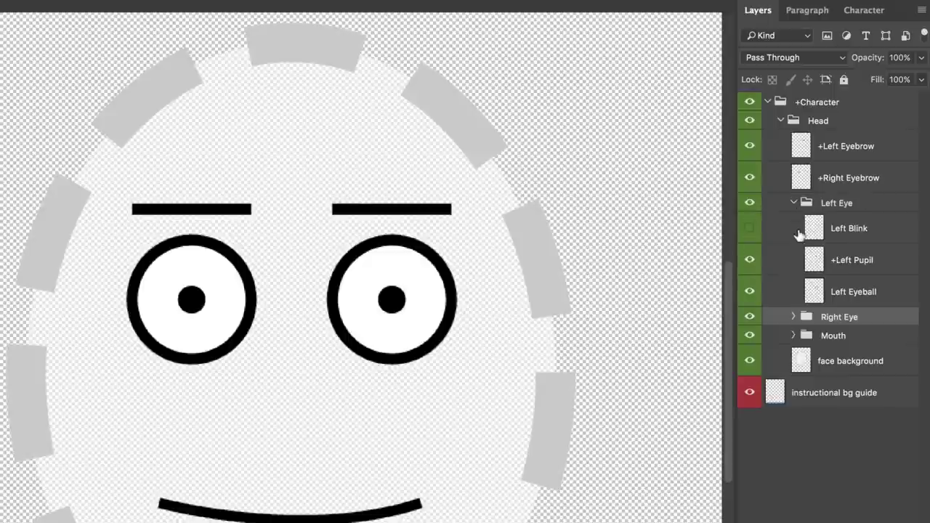
pyautogui.click(795, 317)
pyautogui.click(893, 293)
pyautogui.click(893, 261)
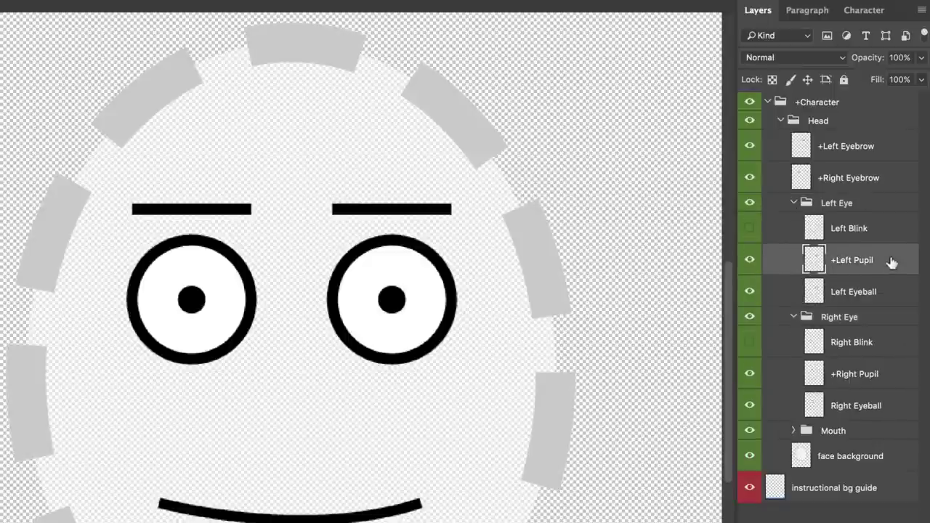
pyautogui.click(895, 230)
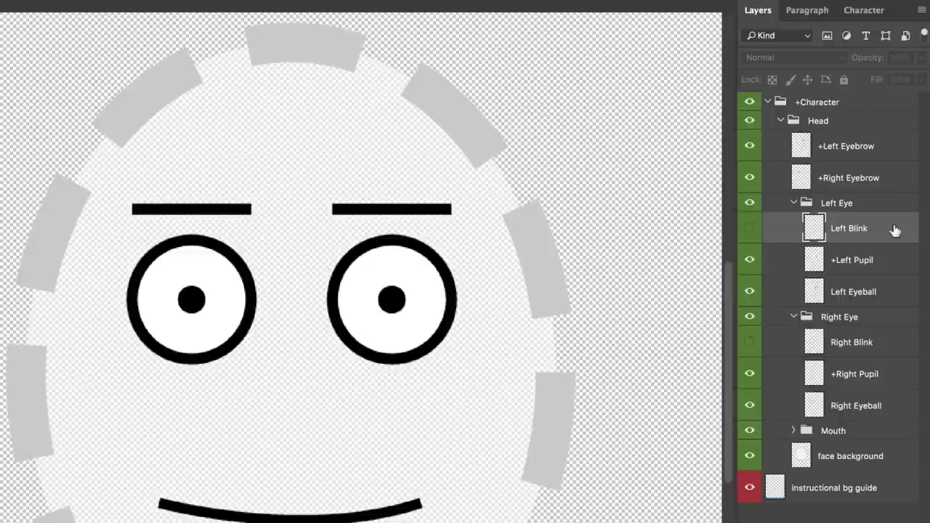
pyautogui.click(891, 269)
pyautogui.moveTo(447, 320)
pyautogui.mouseDown()
pyautogui.moveTo(397, 319)
pyautogui.moveTo(479, 321)
pyautogui.moveTo(455, 326)
pyautogui.moveTo(453, 270)
pyautogui.moveTo(420, 357)
pyautogui.moveTo(444, 279)
pyautogui.moveTo(475, 327)
pyautogui.moveTo(399, 327)
pyautogui.moveTo(451, 275)
pyautogui.moveTo(475, 347)
pyautogui.moveTo(434, 311)
pyautogui.moveTo(451, 317)
pyautogui.mouseUp()
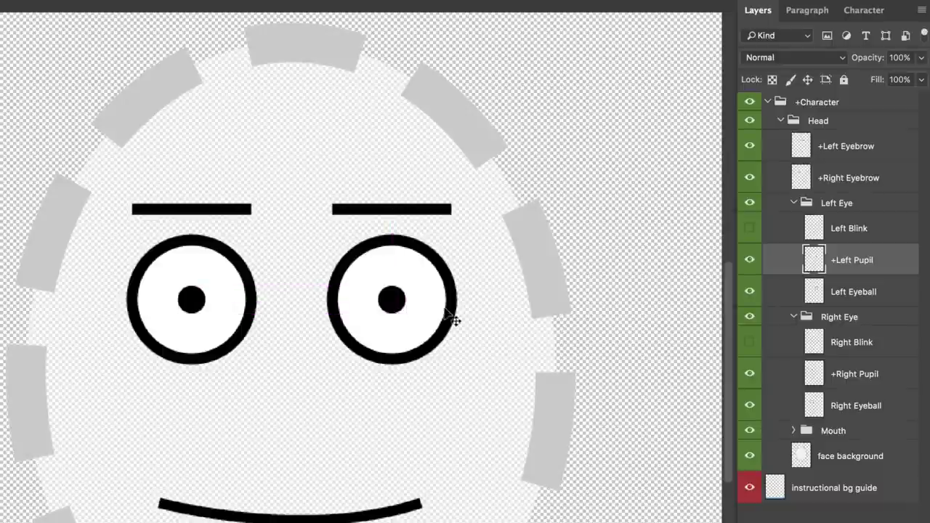
# Preview Left Blink with the pupil and eyeball hidden, then restore the open left eye.
pyautogui.click(749, 228)
pyautogui.moveTo(750, 256); pyautogui.dragTo(748, 284)
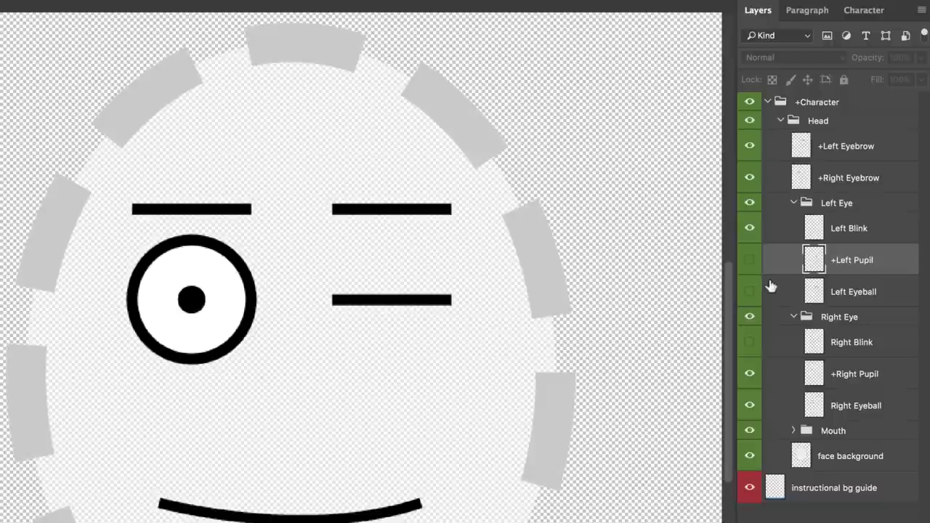
pyautogui.click(751, 292)
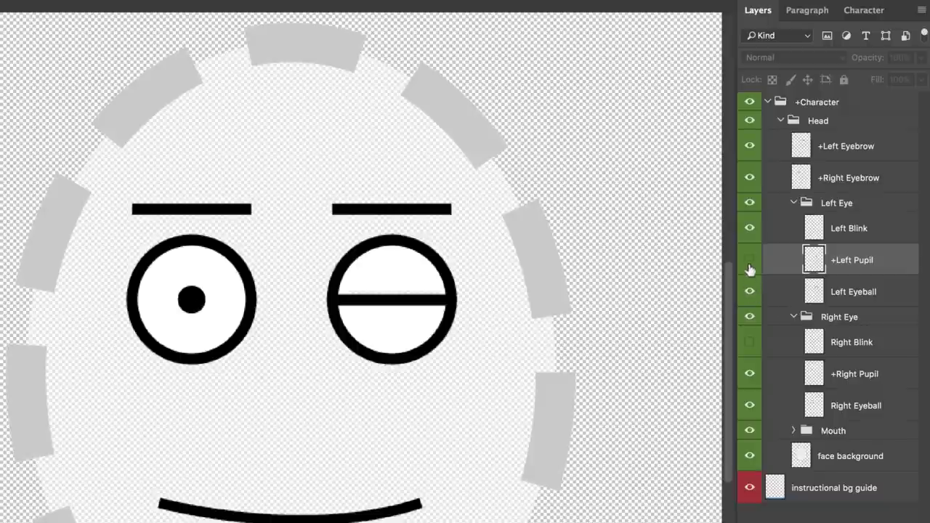
pyautogui.click(750, 259)
pyautogui.click(750, 228)
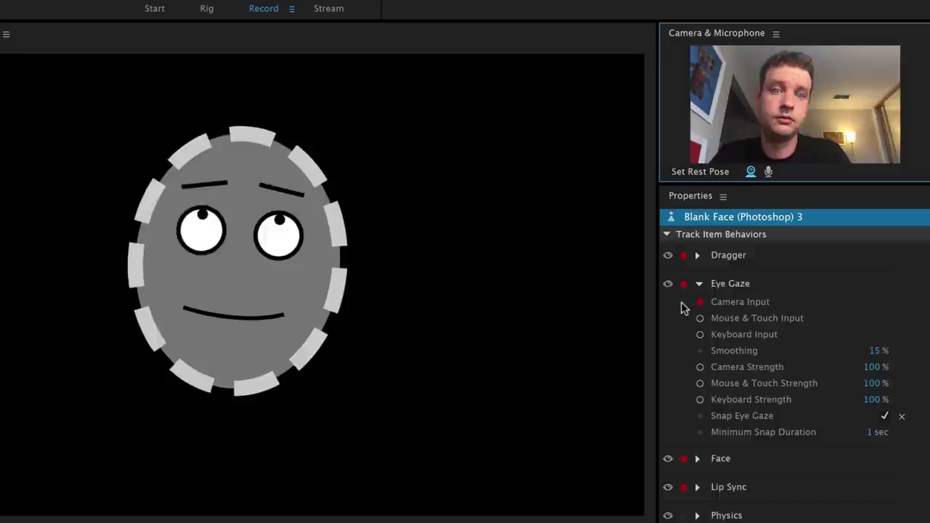
pyautogui.click(700, 302)
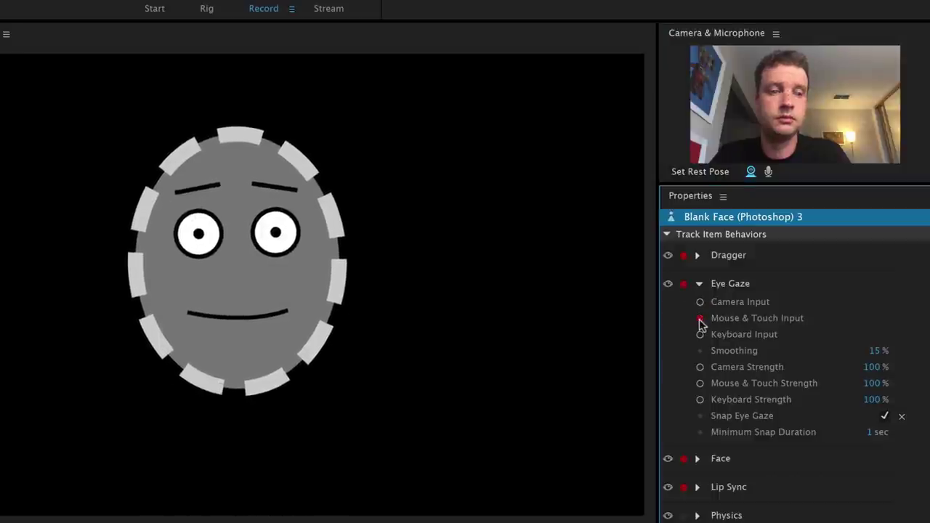
pyautogui.click(426, 288)
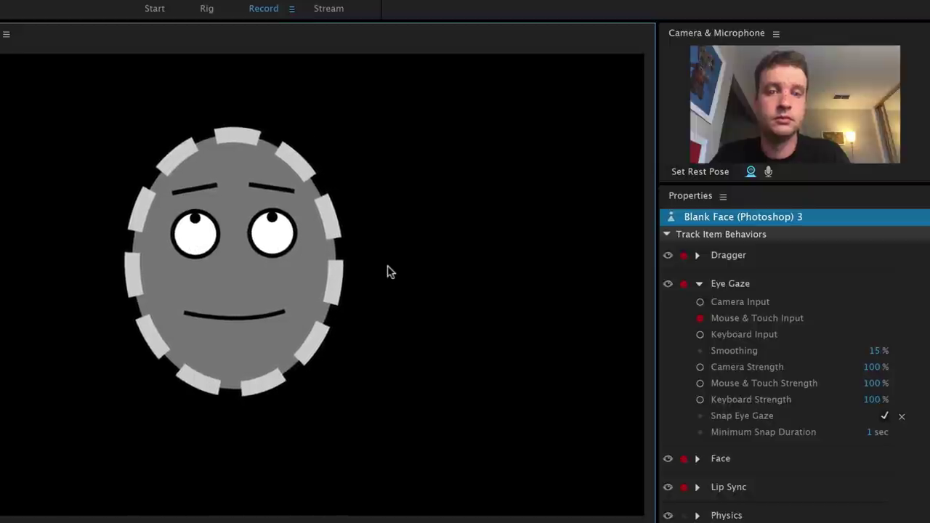
pyautogui.click(700, 302)
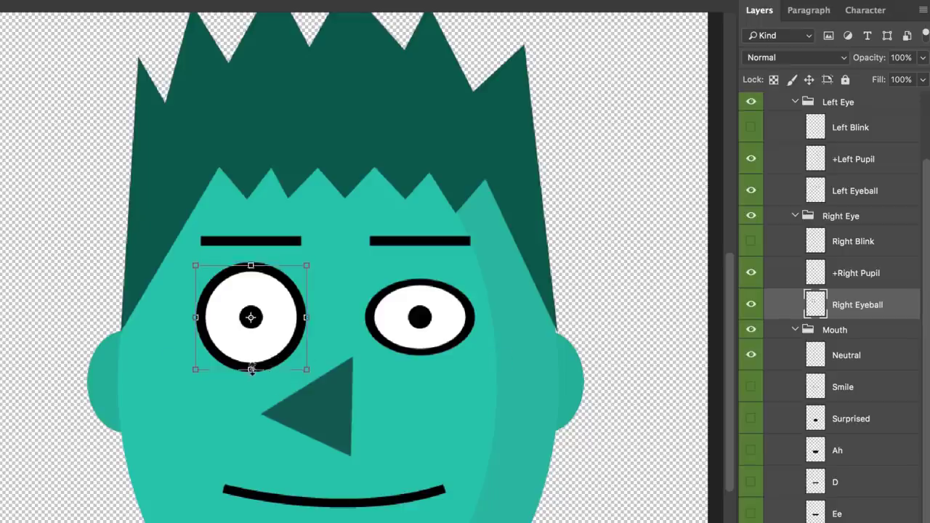
# Squash the round right eyeball into an oval and thicken the +Right Eyebrow layer.
pyautogui.moveTo(251, 369); pyautogui.dragTo(251, 354)
pyautogui.press('Return')
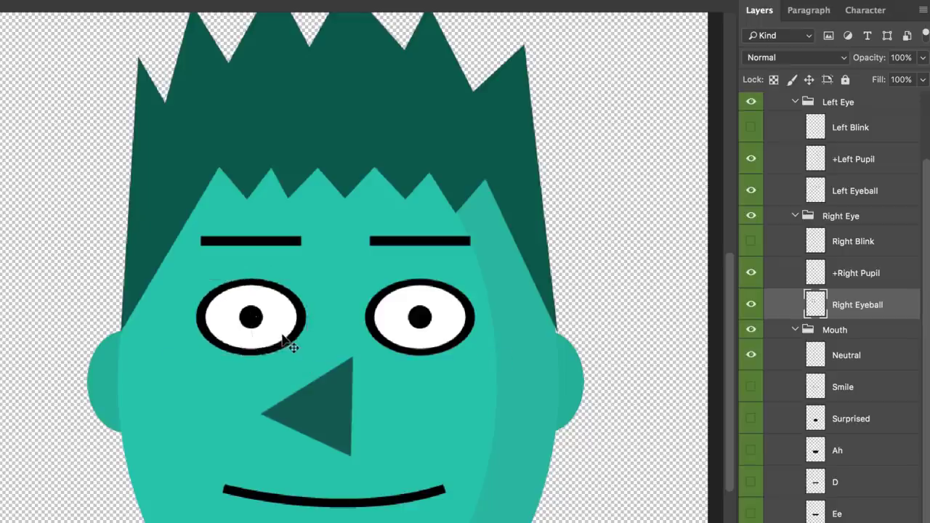
pyautogui.rightClick(284, 251)
pyautogui.click(285, 243)
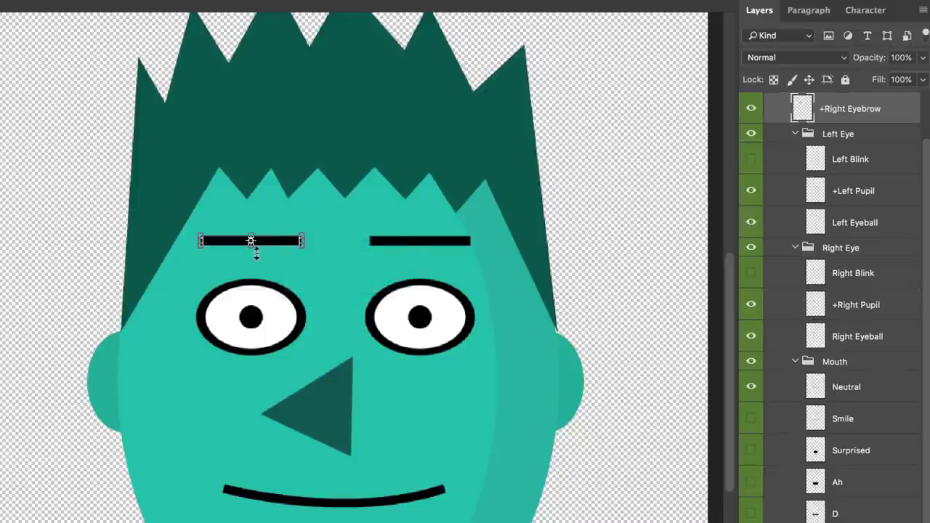
pyautogui.press('Return')
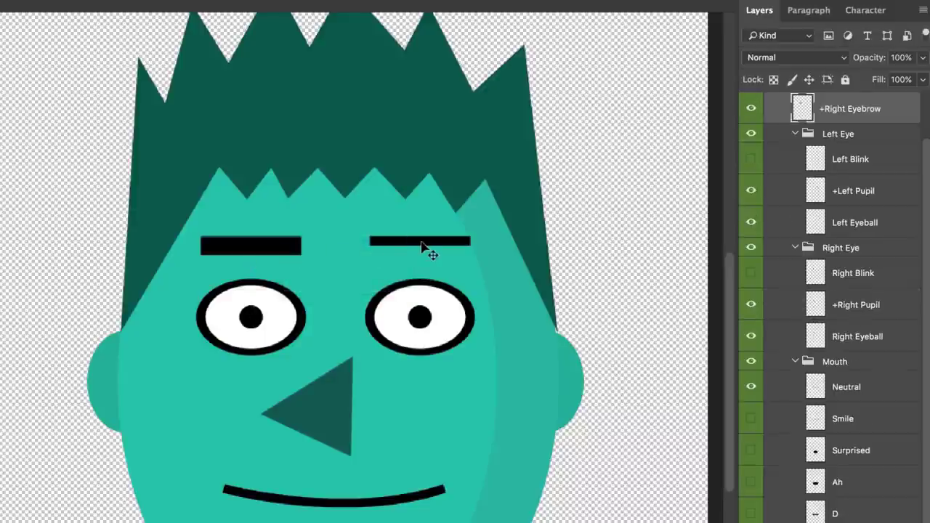
# Thicken the +Left Eyebrow layer to 21 px tall.
pyautogui.rightClick(422, 247)
pyautogui.click(423, 249)
pyautogui.moveTo(419, 246); pyautogui.dragTo(420, 253)
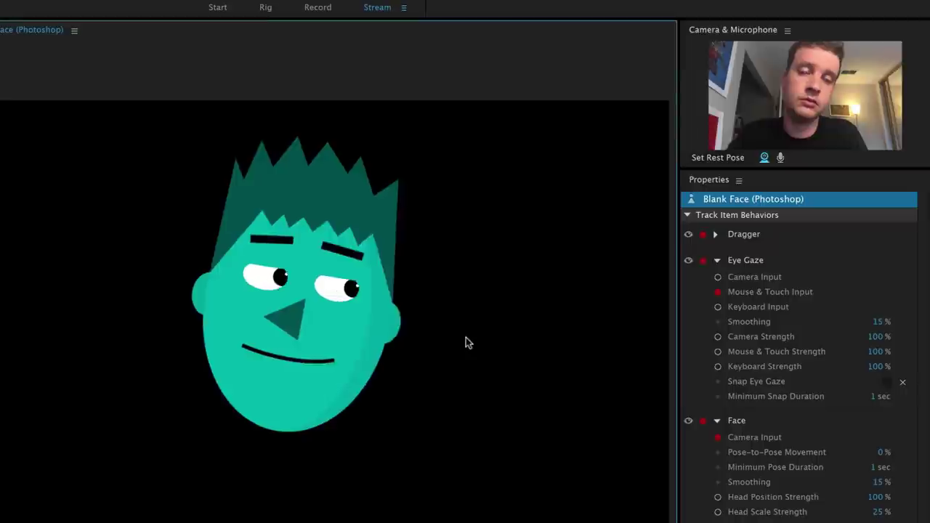
# Steer the green face's eye gaze up-left, left, and then to the right.
pyautogui.moveTo(466, 337); pyautogui.dragTo(1, 327)
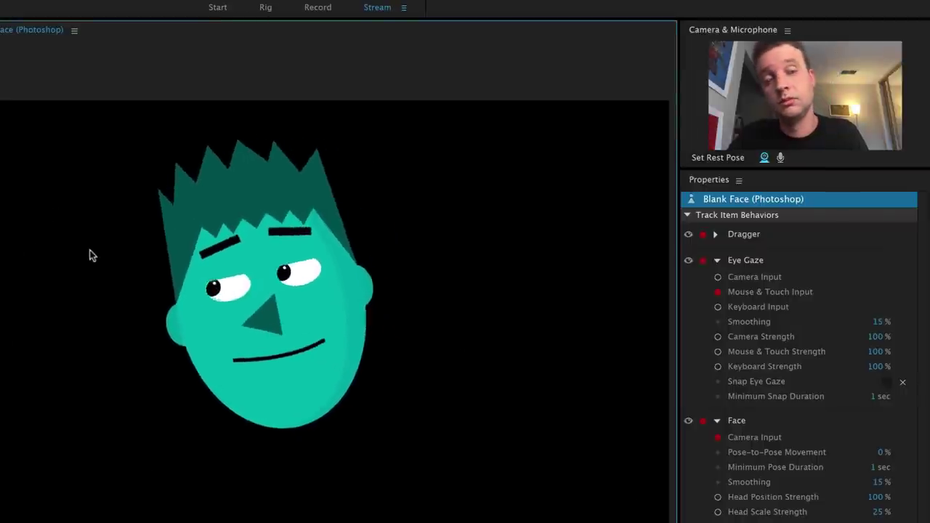
pyautogui.moveTo(111, 373); pyautogui.dragTo(546, 339)
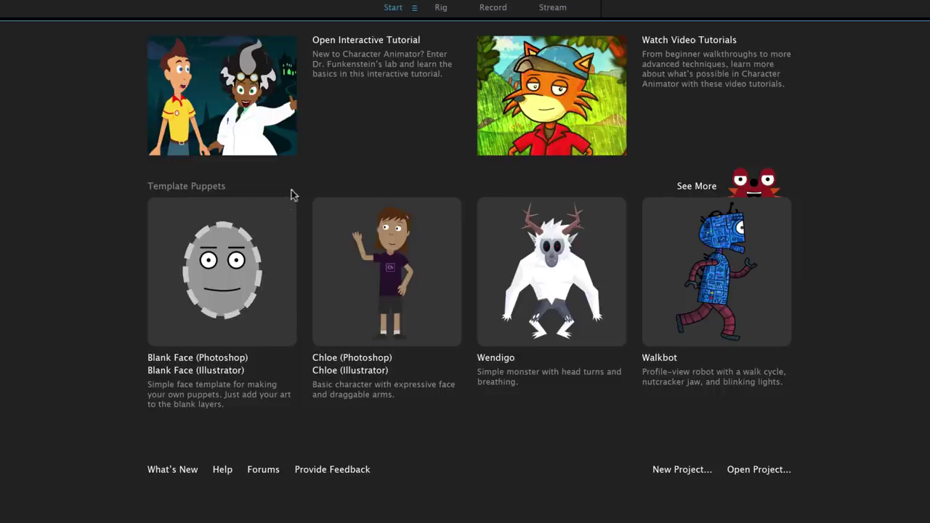
# Open the Blank Face (Photoshop) template and select its mouth shapes from Neutral through W-Oo.
pyautogui.click(269, 228)
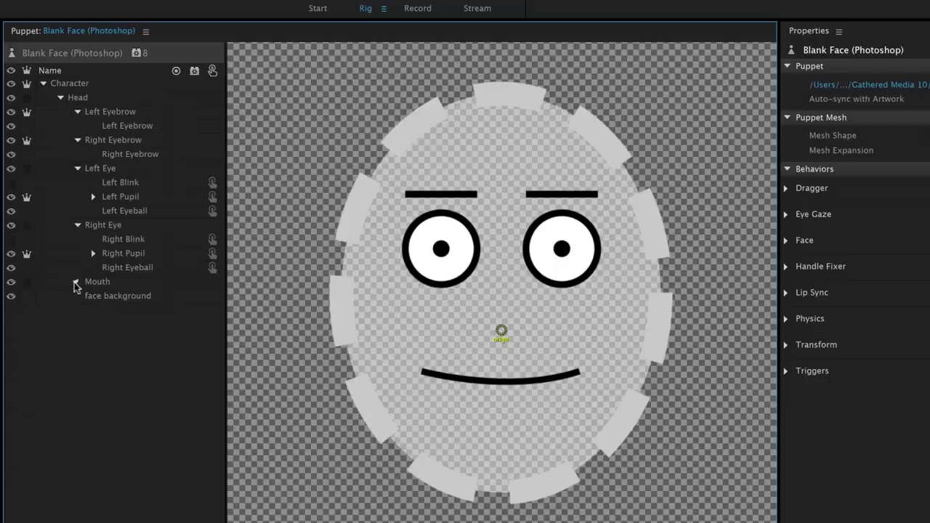
pyautogui.click(76, 282)
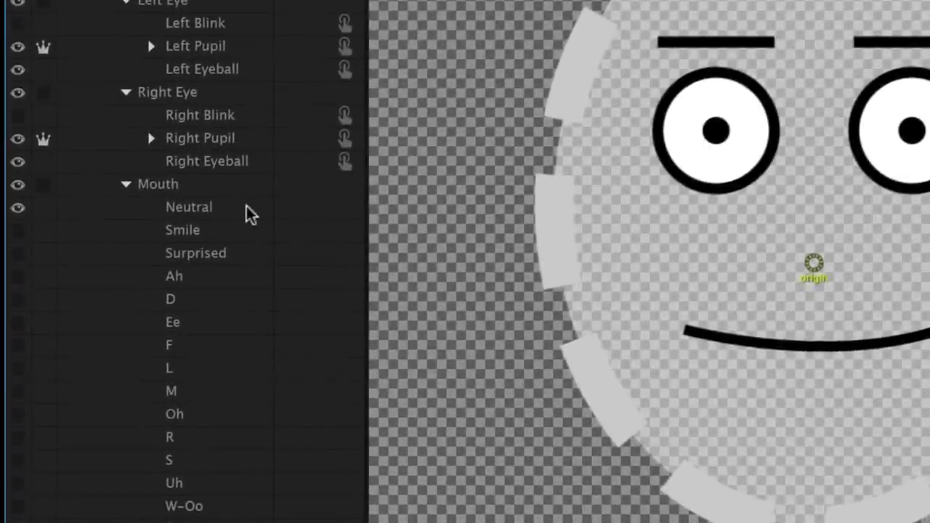
pyautogui.click(246, 213)
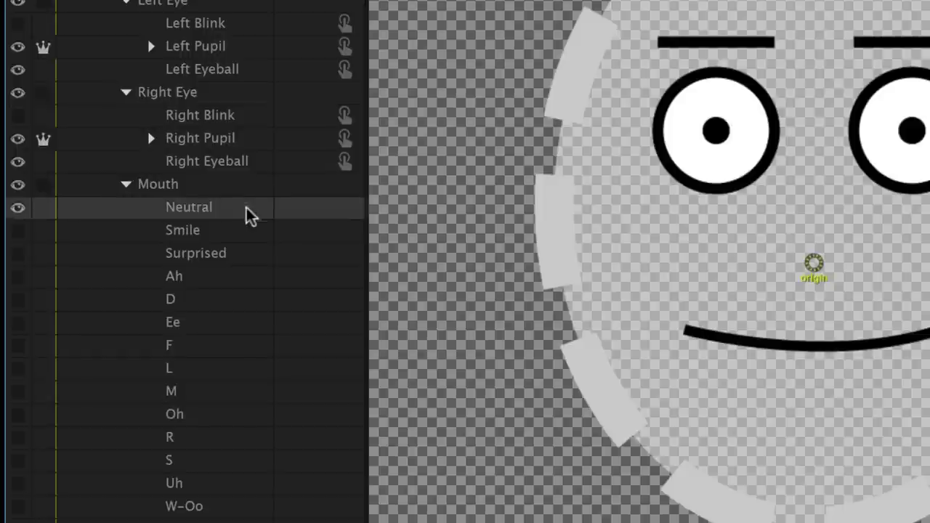
pyautogui.keyDown('shift'); pyautogui.click(250, 260); pyautogui.keyUp('shift')
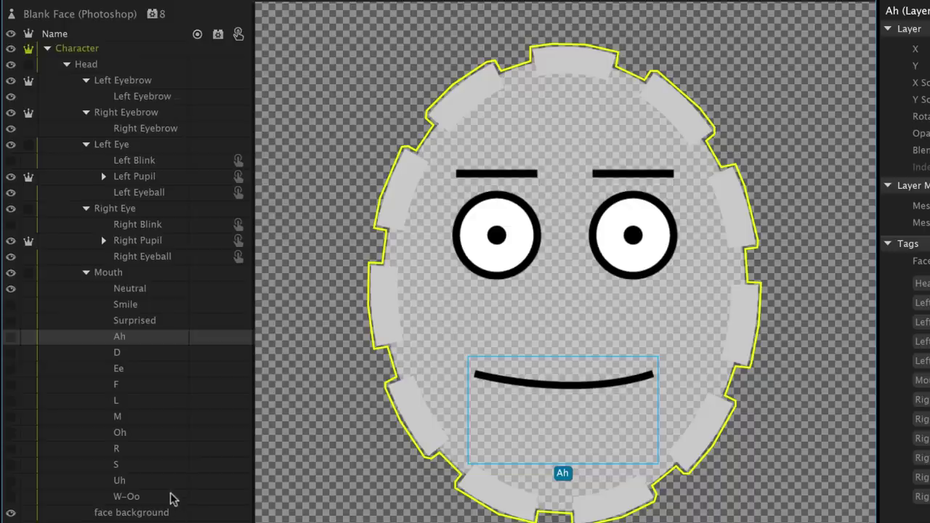
pyautogui.keyDown('shift'); pyautogui.click(173, 498); pyautogui.keyUp('shift')
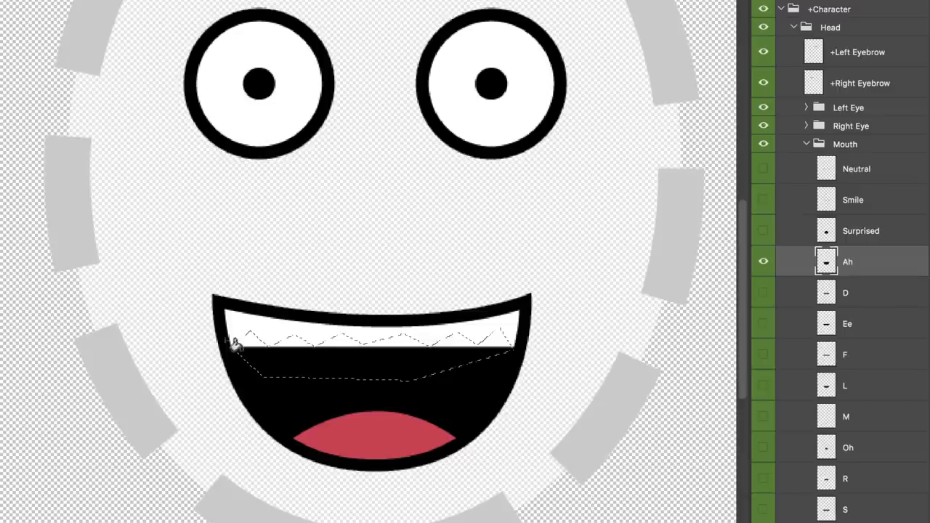
# Fill the Ah mouth's teeth area with black and paint the tongue blue.
pyautogui.hotkey('alt', 'BackSpace')
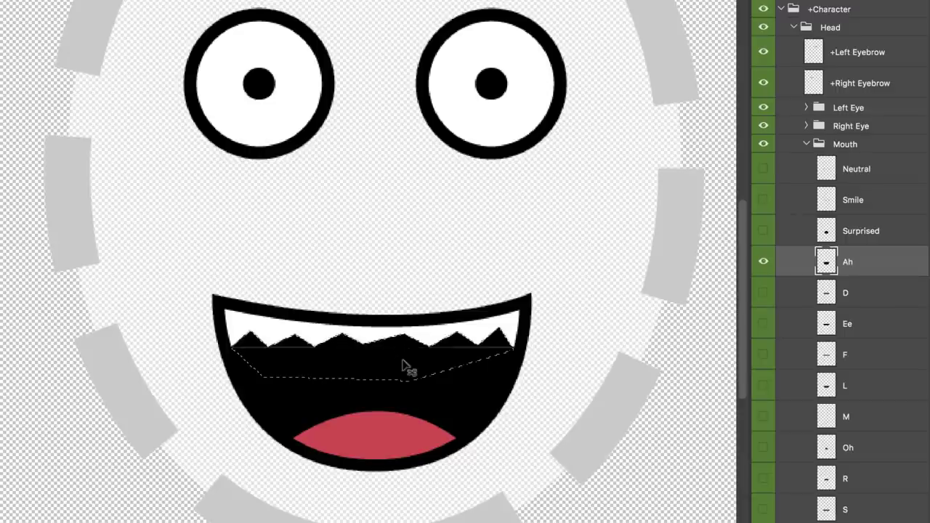
pyautogui.hotkey('ctrl', 'd')
pyautogui.moveTo(624, 387); pyautogui.dragTo(630, 406)
pyautogui.click(756, 324)
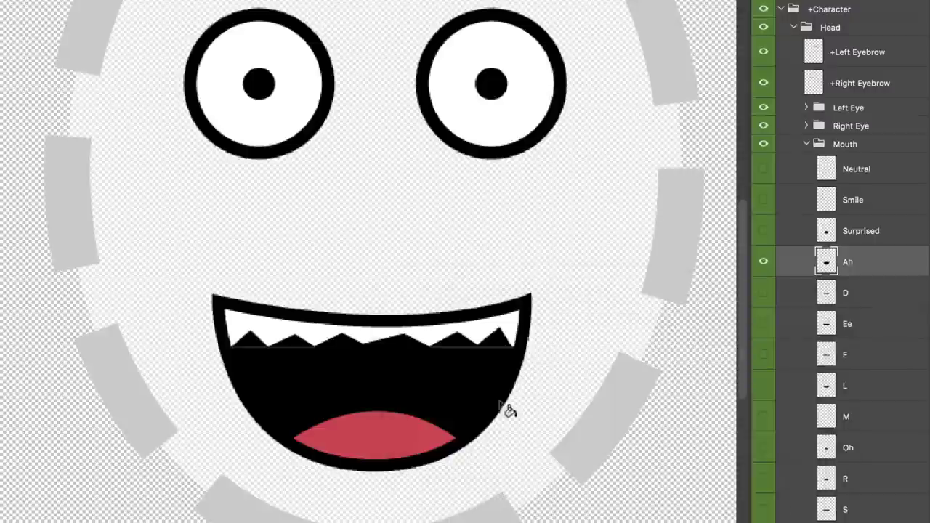
pyautogui.click(382, 430)
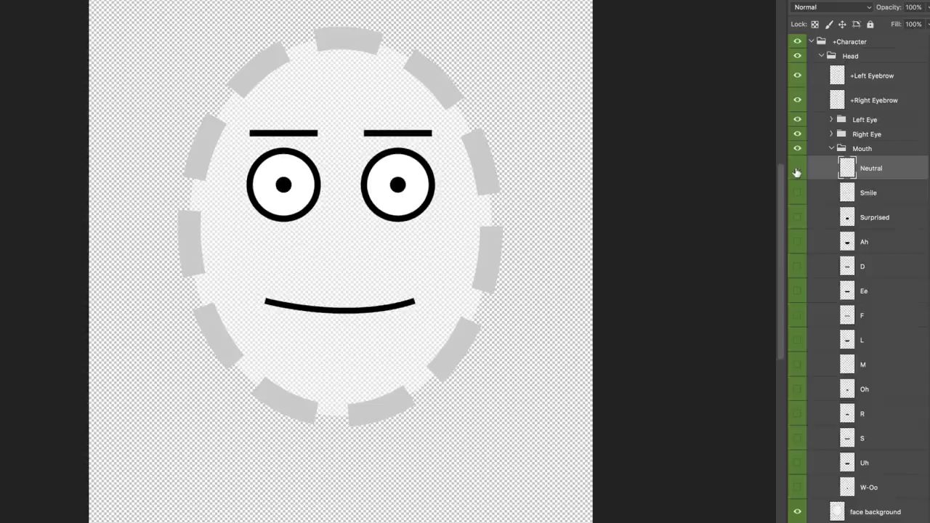
# Show each mouth layer in turn, from Neutral through W-Oo.
pyautogui.click(797, 170)
pyautogui.click(796, 193)
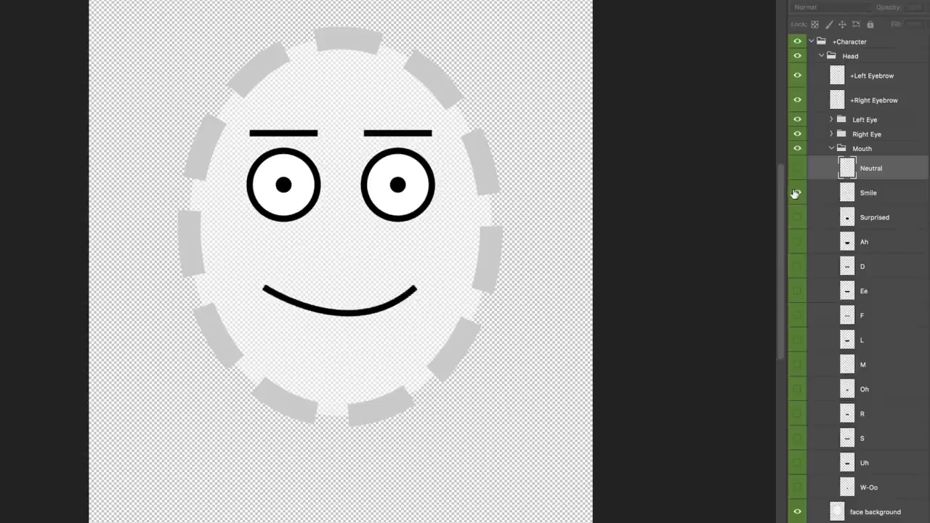
pyautogui.click(796, 193)
pyautogui.click(798, 218)
pyautogui.click(797, 218)
pyautogui.click(797, 242)
pyautogui.click(798, 242)
pyautogui.click(798, 267)
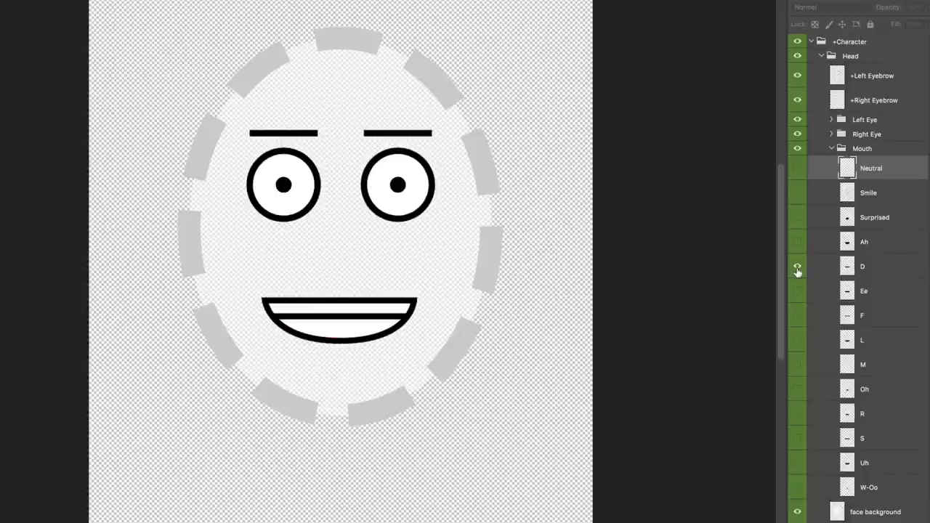
pyautogui.click(798, 267)
pyautogui.click(798, 291)
pyautogui.click(797, 292)
pyautogui.click(797, 317)
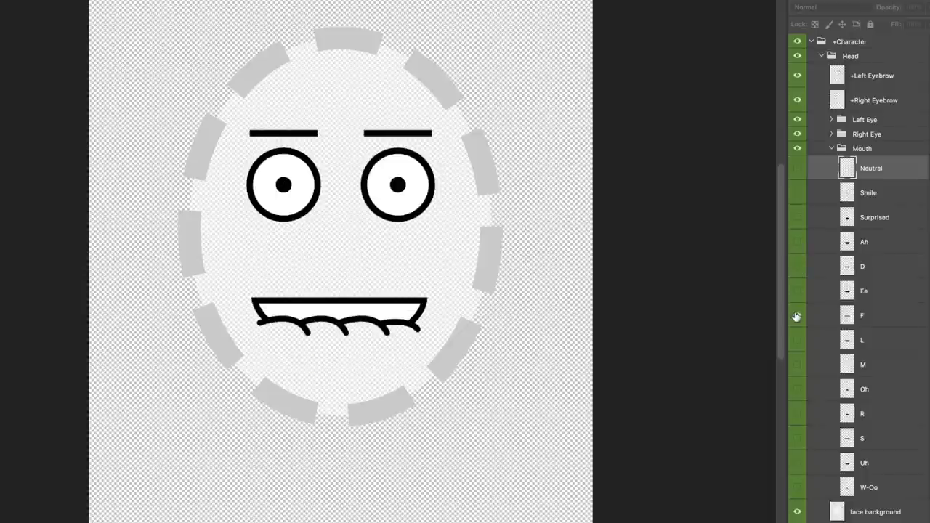
pyautogui.click(797, 316)
pyautogui.click(797, 341)
pyautogui.click(797, 341)
pyautogui.click(798, 365)
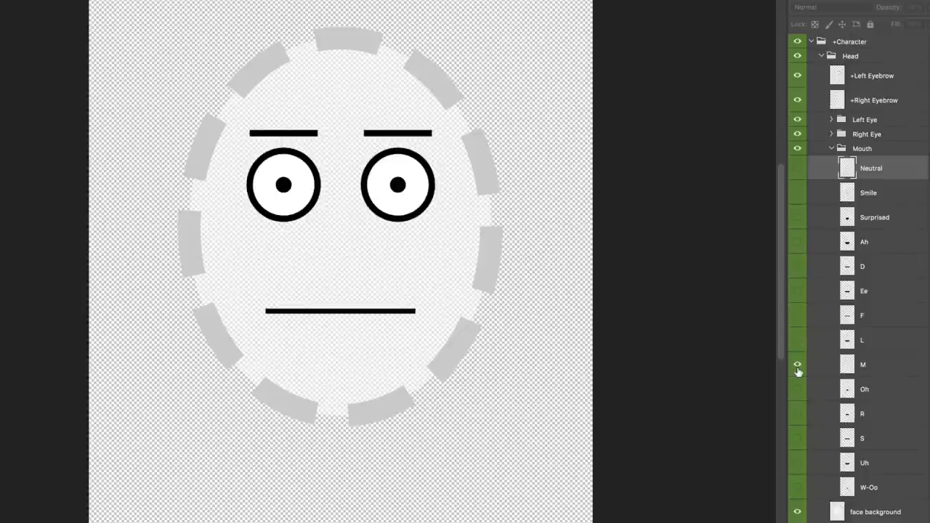
pyautogui.click(798, 365)
pyautogui.click(797, 390)
pyautogui.click(797, 390)
pyautogui.click(797, 414)
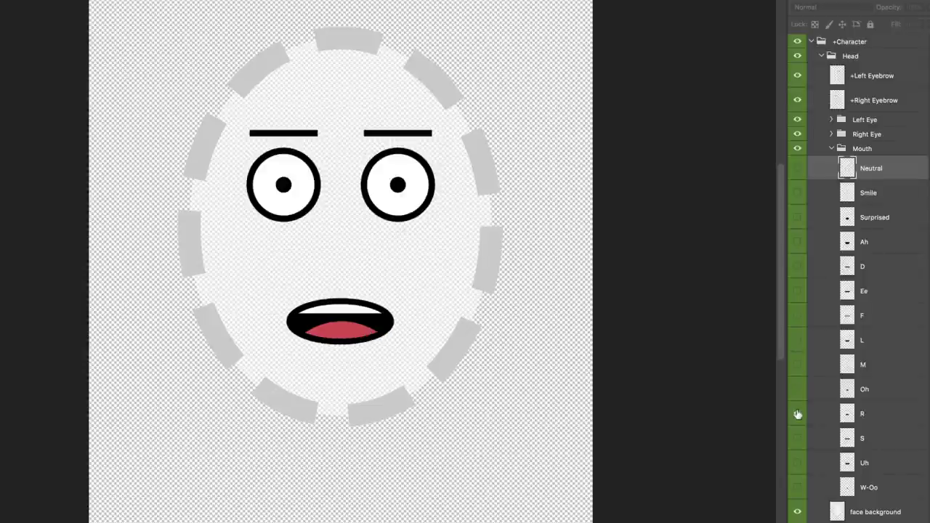
pyautogui.click(797, 414)
pyautogui.click(798, 438)
pyautogui.click(797, 438)
pyautogui.click(797, 463)
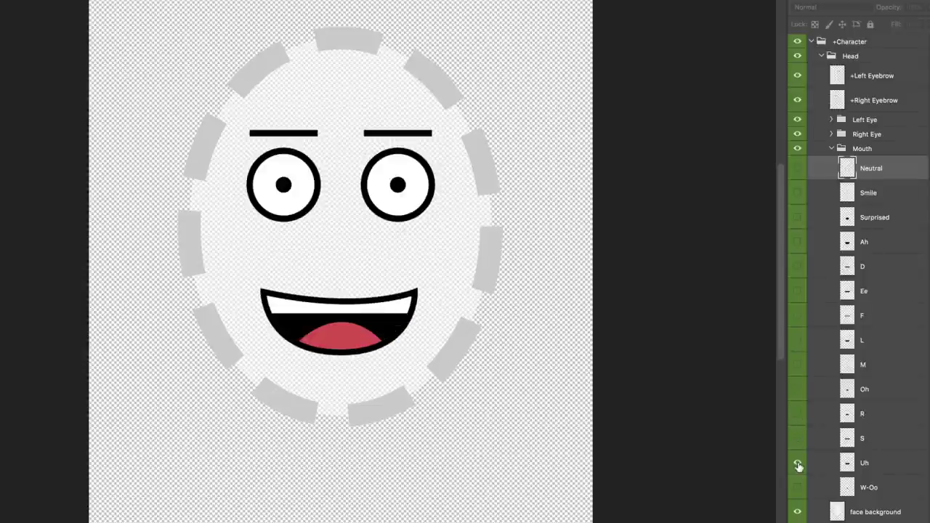
pyautogui.click(797, 463)
pyautogui.click(798, 488)
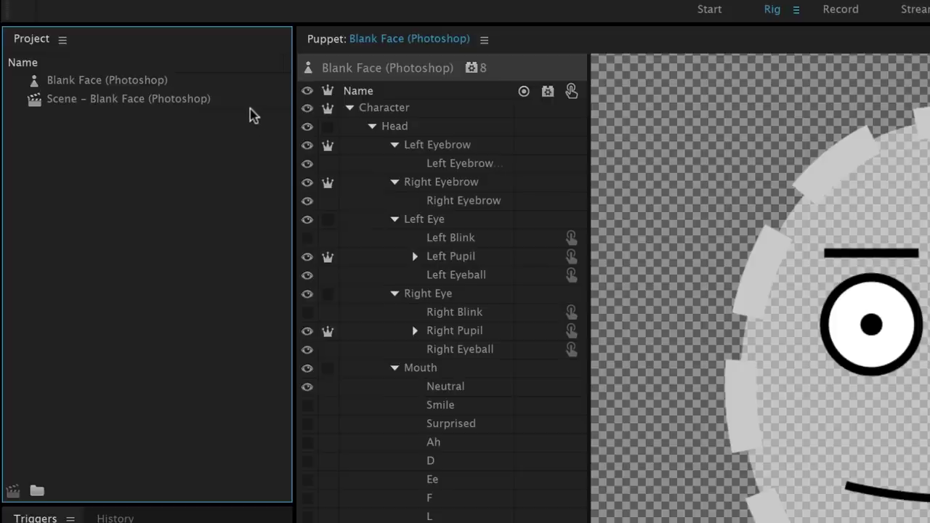
# Open Scene - Blank Face (Photoshop) and disarm Triggers, Face, Eye Gaze and Dragger.
pyautogui.click(235, 100)
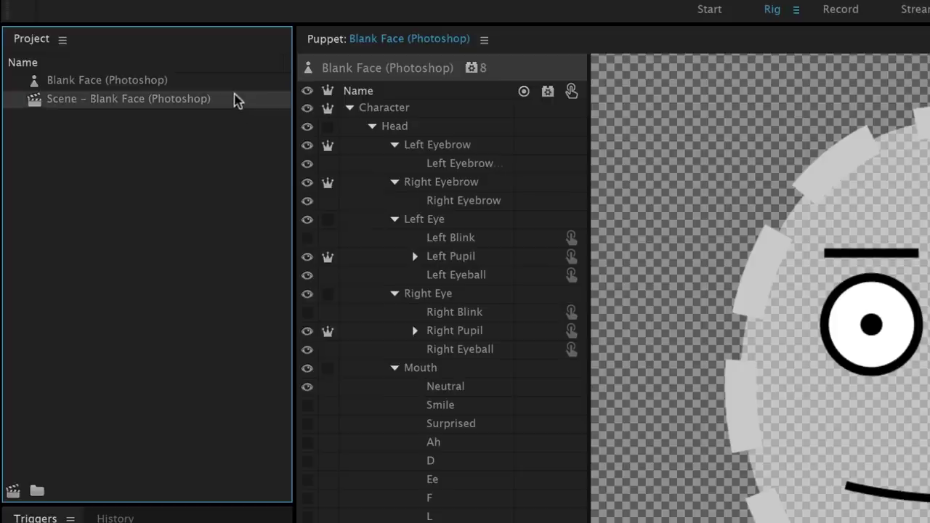
pyautogui.doubleClick(235, 100)
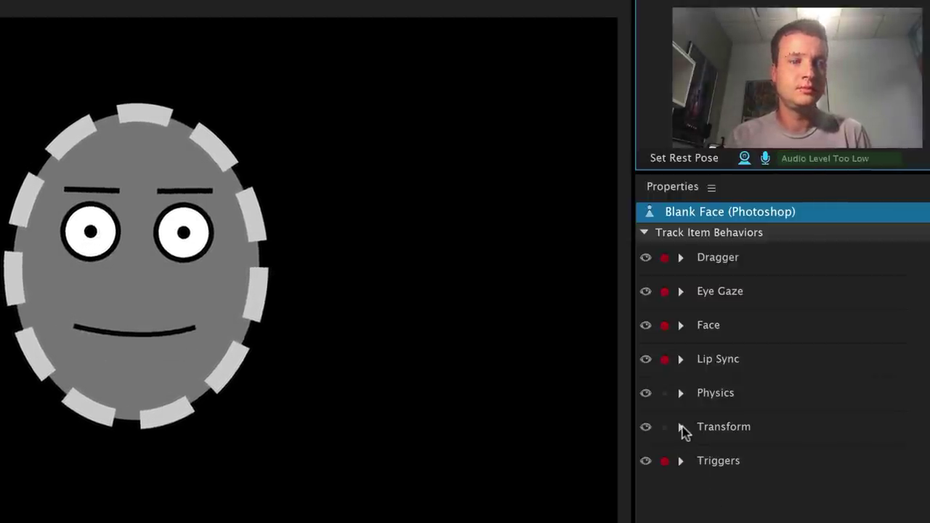
pyautogui.click(666, 462)
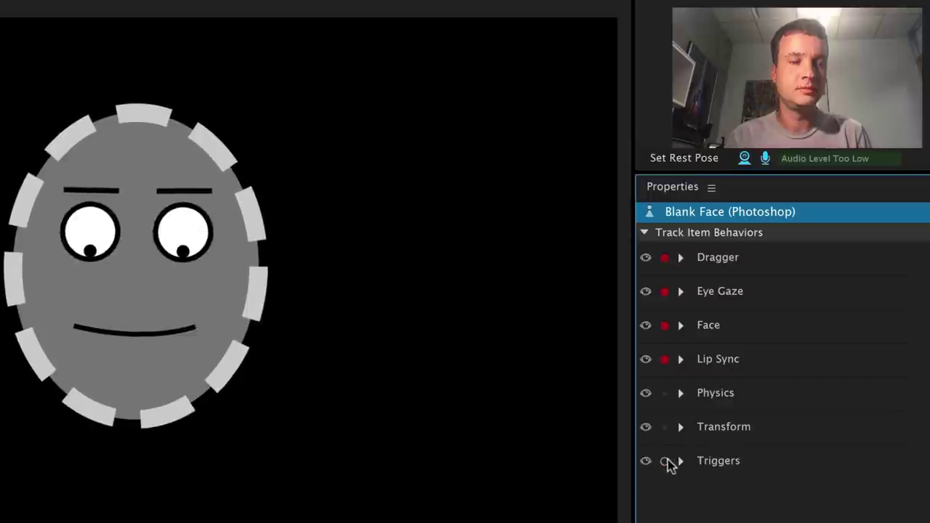
pyautogui.click(665, 326)
pyautogui.click(665, 291)
pyautogui.click(665, 258)
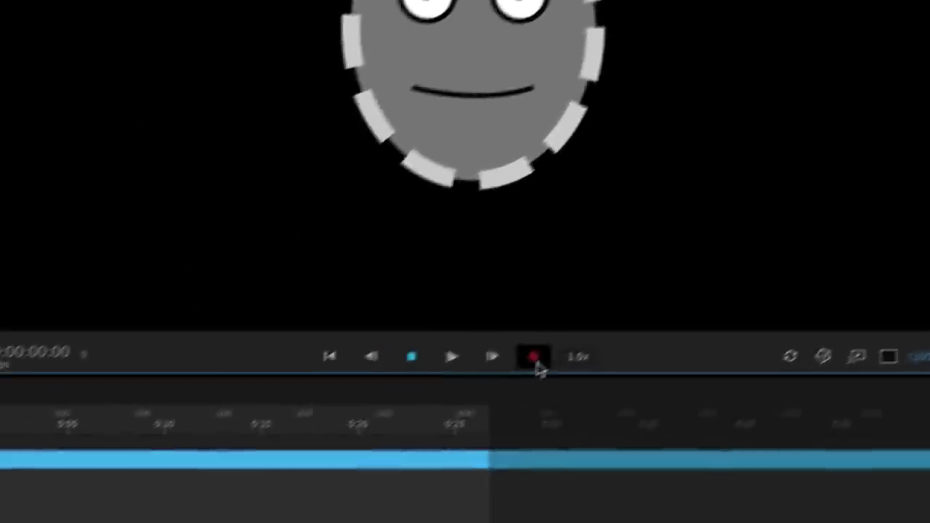
# Record spoken take 1, then zoom the timeline and rewind the playhead to 0.
pyautogui.click(312, 508)
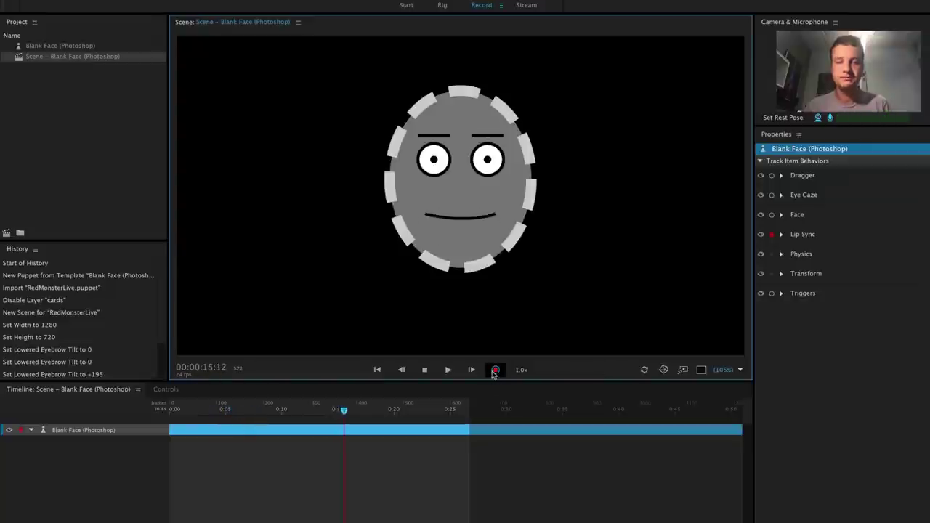
pyautogui.click(495, 371)
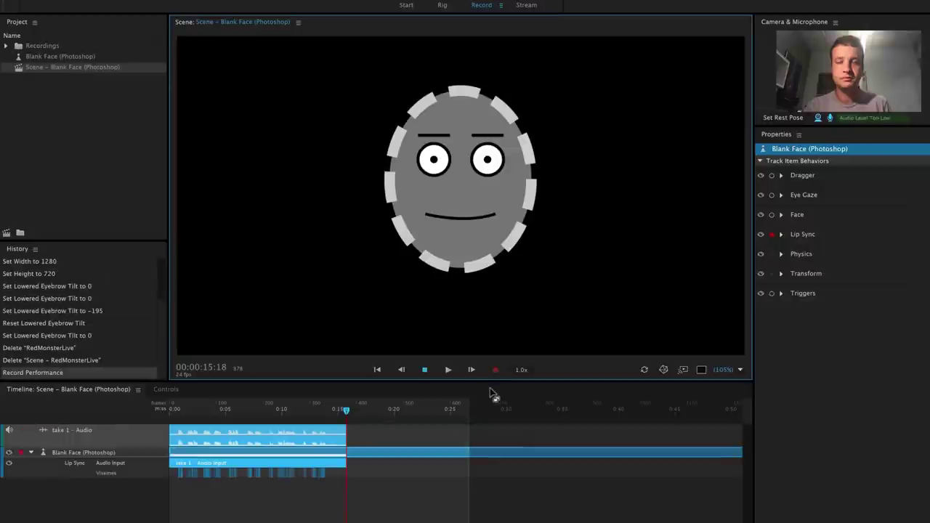
pyautogui.moveTo(338, 413); pyautogui.dragTo(252, 411)
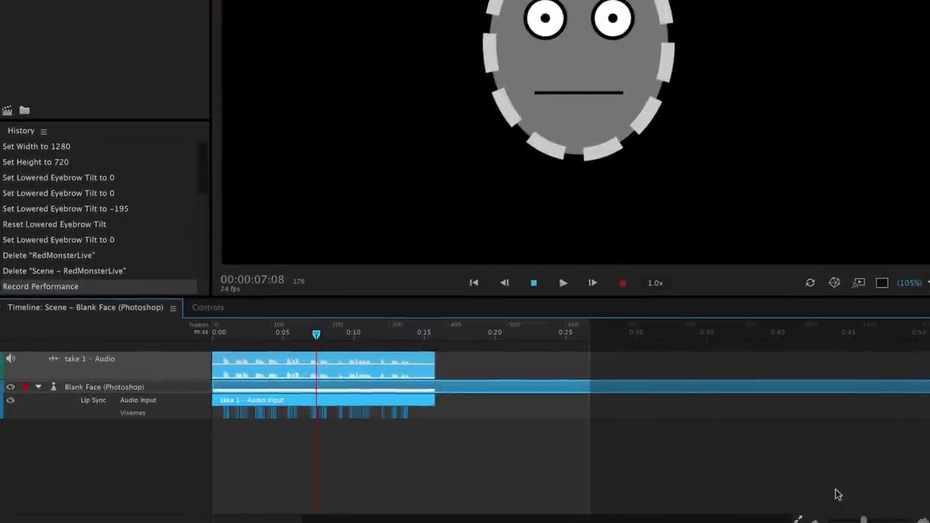
pyautogui.moveTo(864, 520); pyautogui.dragTo(884, 518)
pyautogui.moveTo(653, 365); pyautogui.dragTo(93, 336)
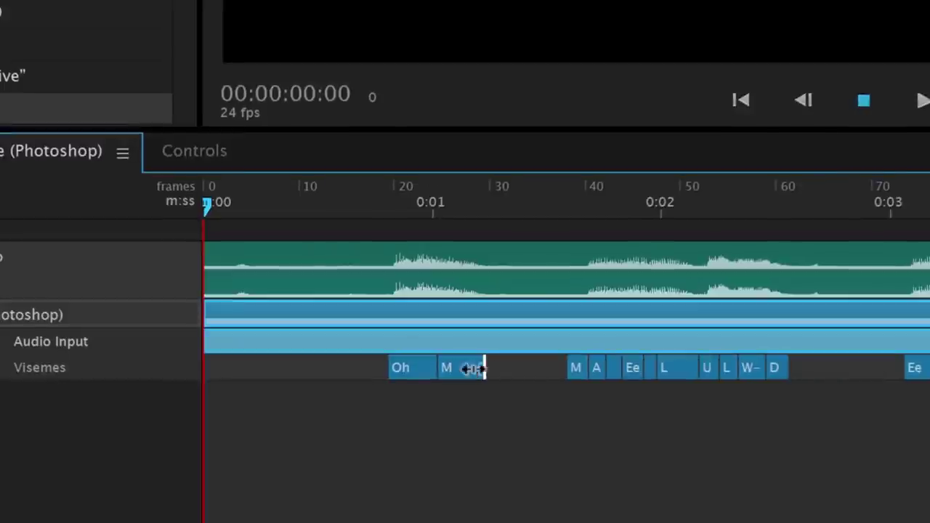
# Adjust the edges of the opening M and Oh visemes and set playback speed to 0.75x.
pyautogui.moveTo(348, 415); pyautogui.dragTo(340, 415)
pyautogui.moveTo(463, 372); pyautogui.dragTo(504, 372)
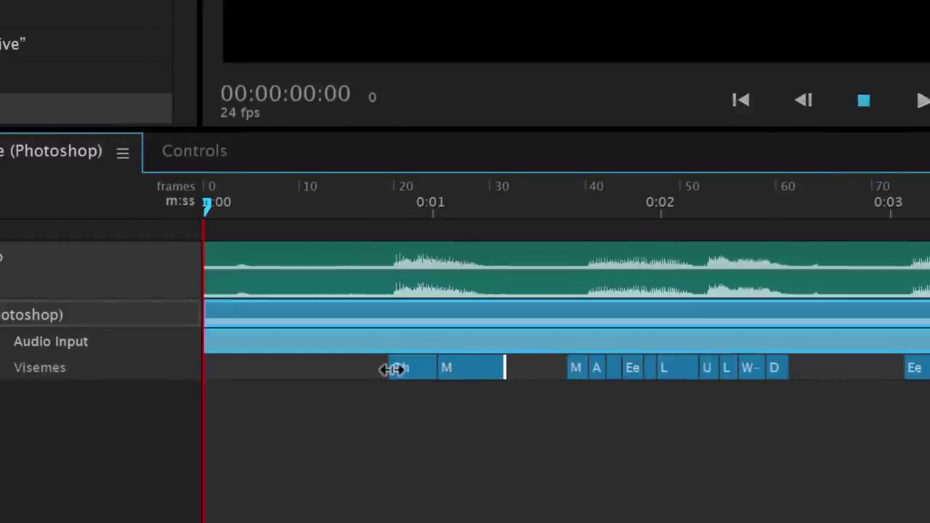
pyautogui.moveTo(392, 370)
pyautogui.mouseDown()
pyautogui.moveTo(291, 370)
pyautogui.moveTo(393, 375)
pyautogui.mouseUp()
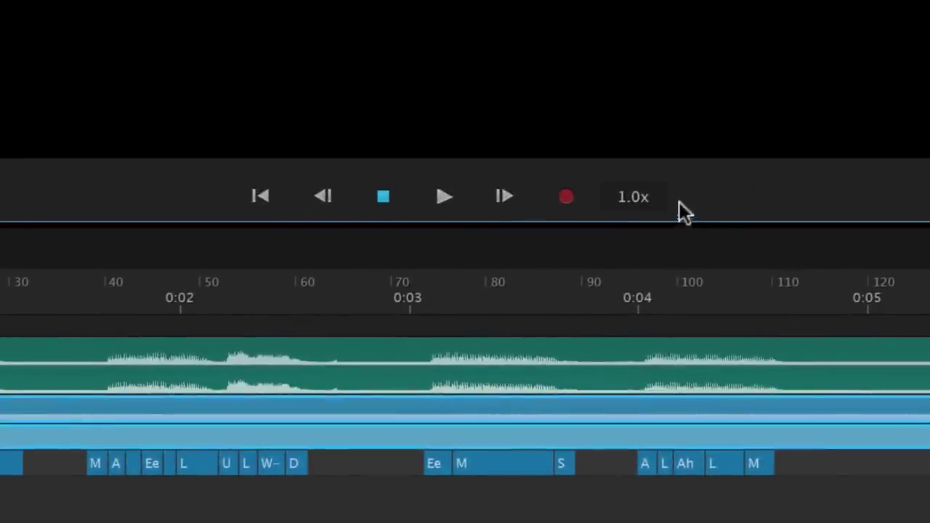
pyautogui.click(662, 193)
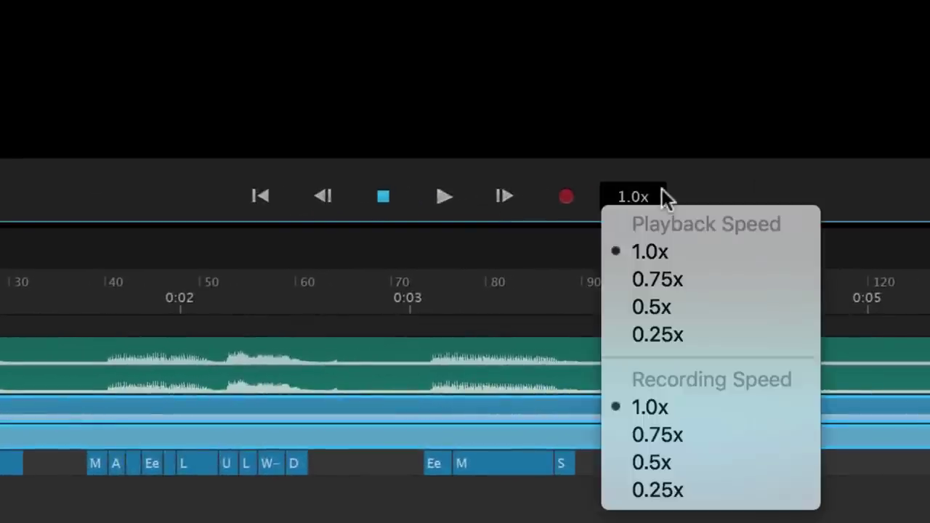
pyautogui.click(672, 285)
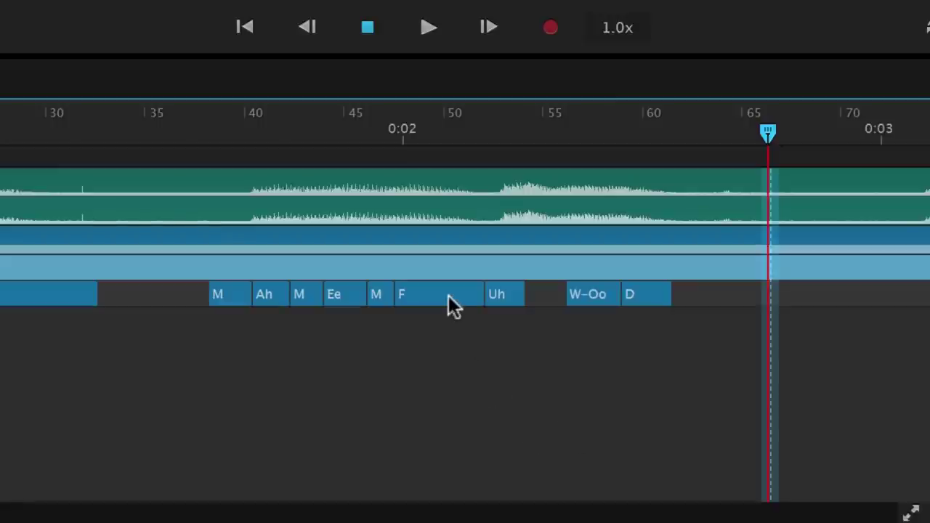
# Change the F viseme to S, then cycle a viseme with the W and O keys.
pyautogui.rightClick(449, 295)
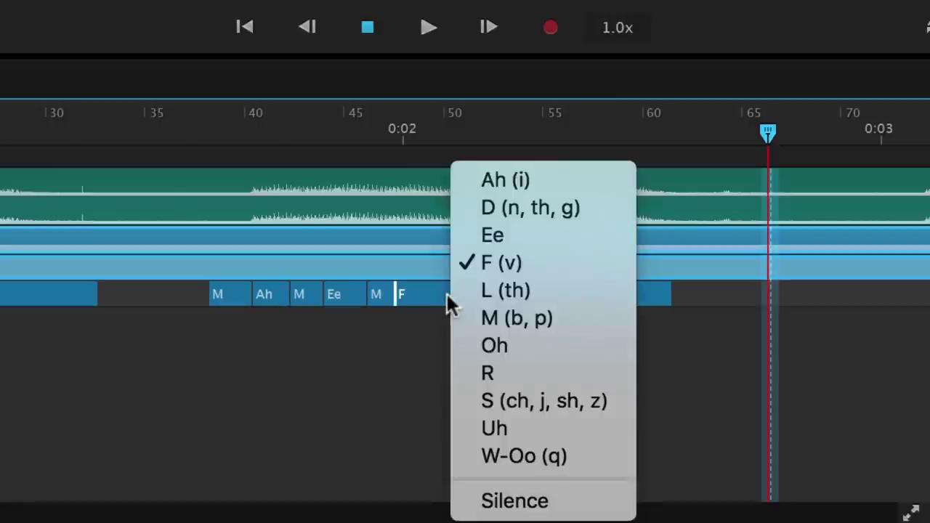
pyautogui.click(497, 402)
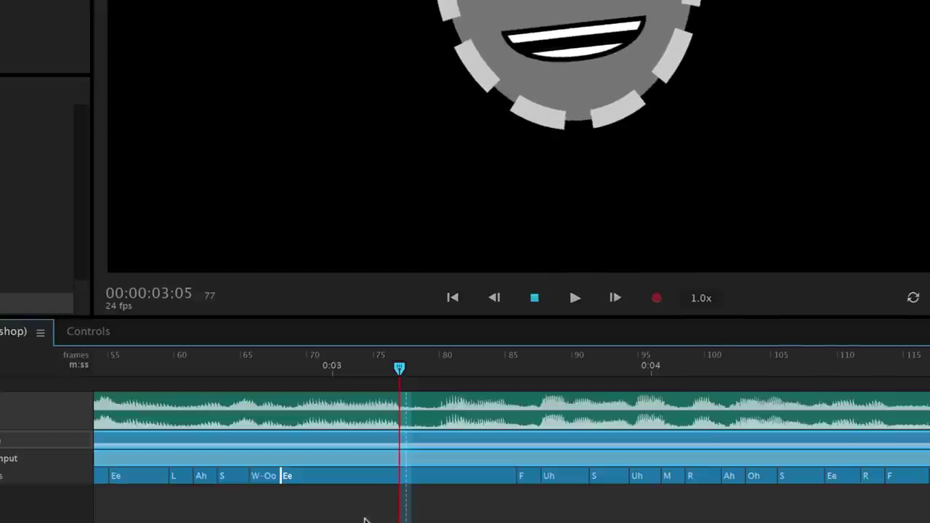
pyautogui.press('w')
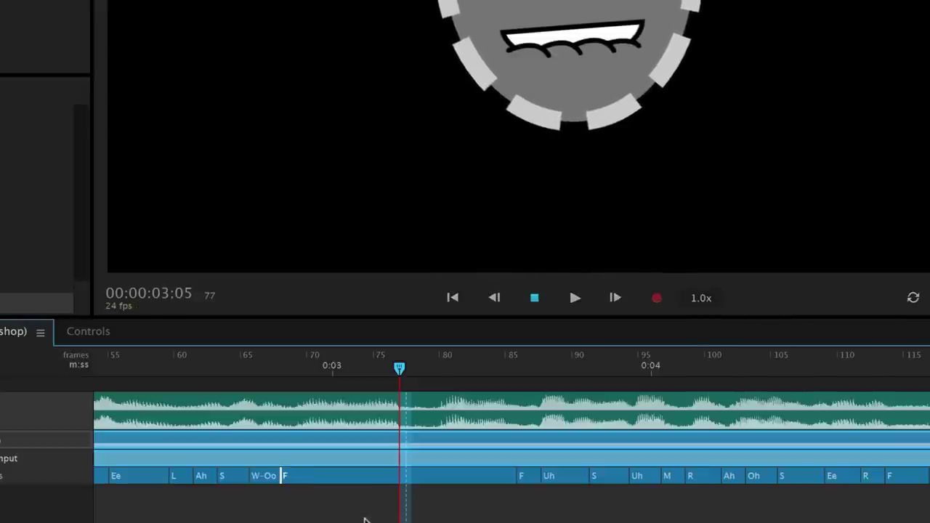
pyautogui.press('o')
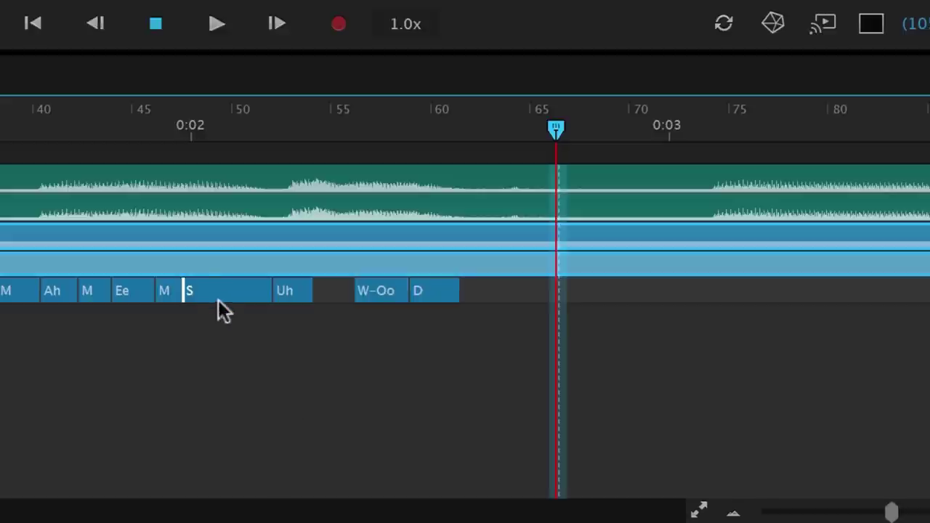
# Turn the S viseme into Silence and insert an Oh viseme after 0:03.
pyautogui.rightClick(218, 301)
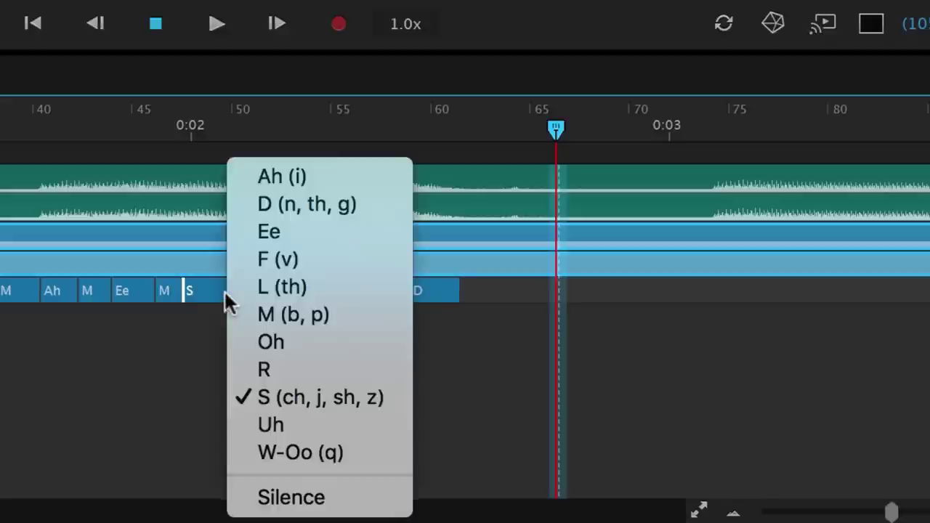
pyautogui.click(329, 492)
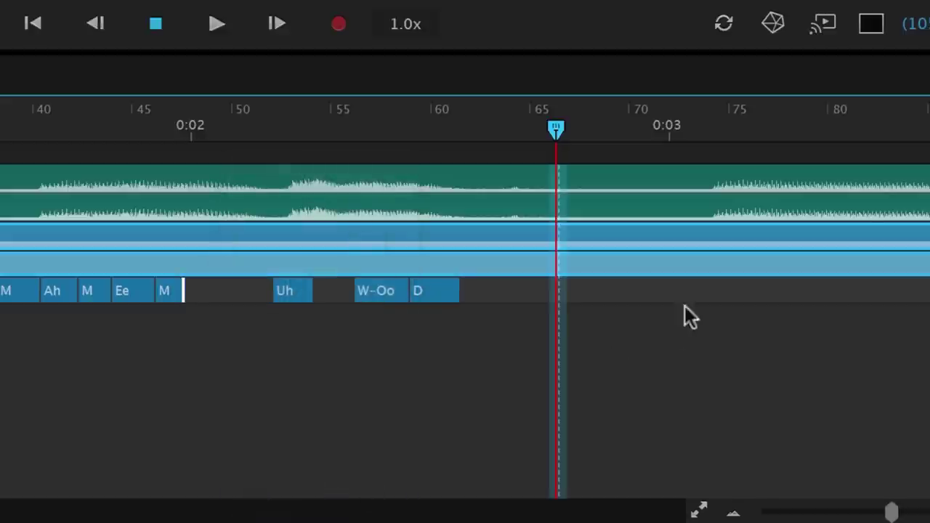
pyautogui.rightClick(644, 284)
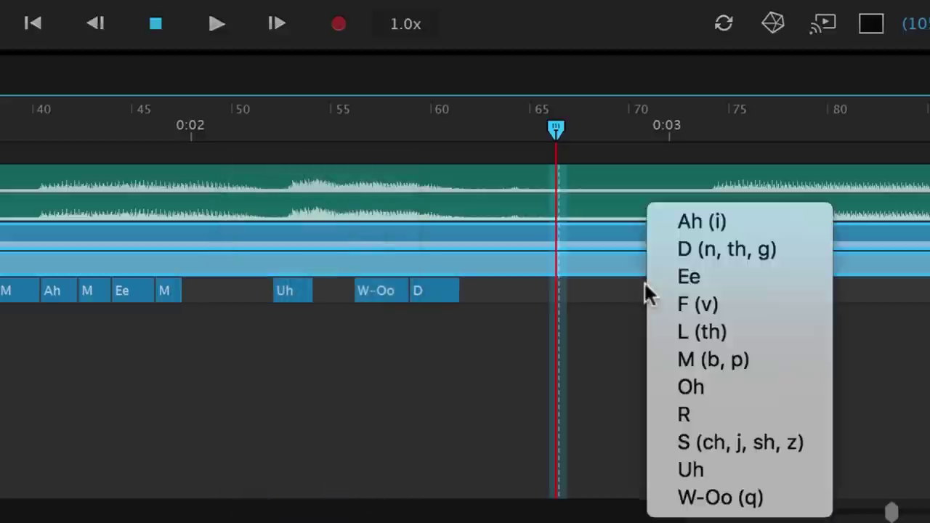
pyautogui.click(730, 398)
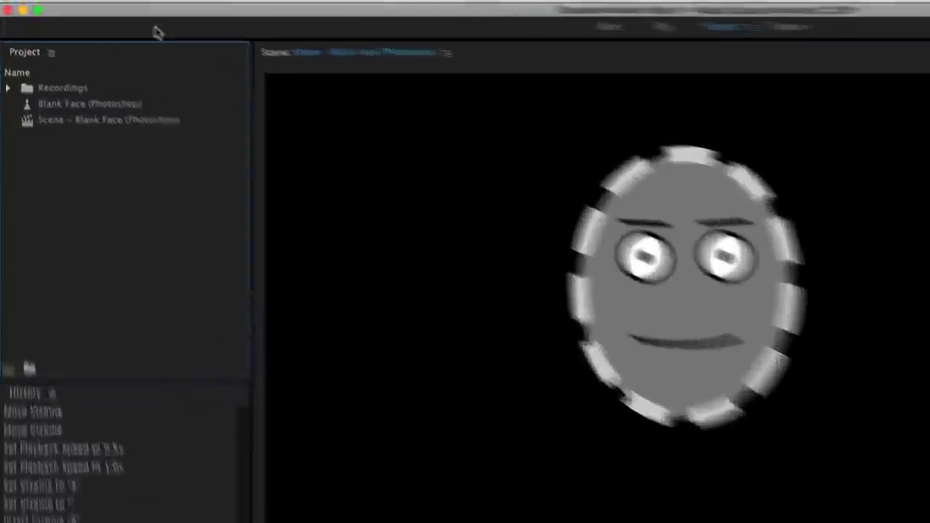
# Import 01 AUDIO MIX.aiff, add it to the Blank Face timeline, and select the puppet track.
pyautogui.click(157, 22)
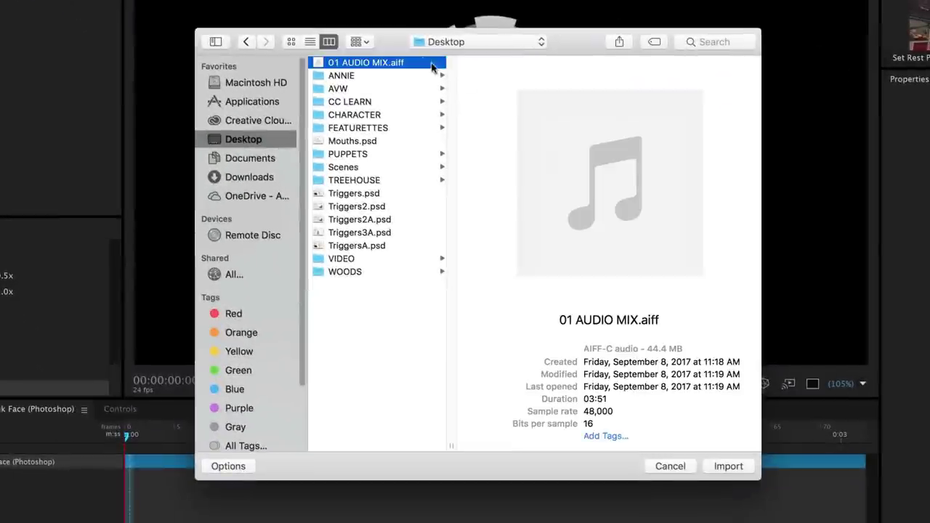
pyautogui.click(730, 467)
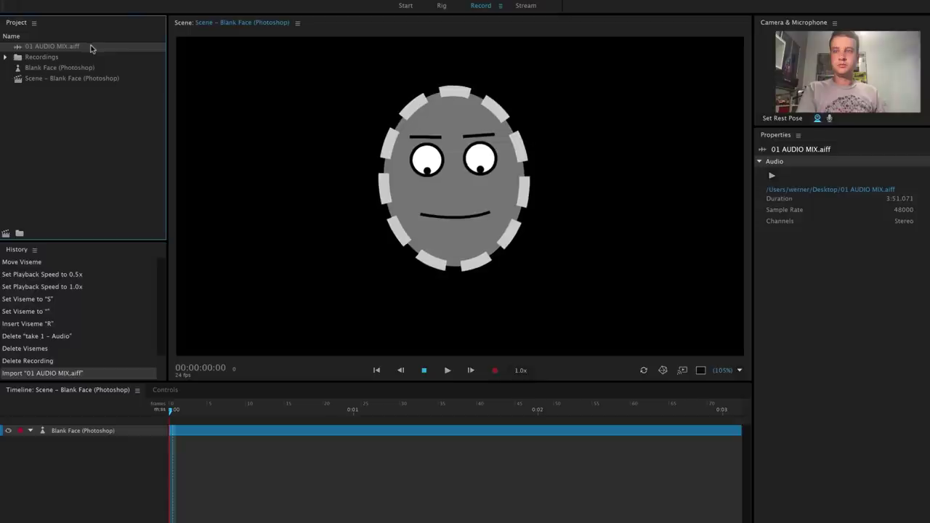
pyautogui.moveTo(91, 48); pyautogui.dragTo(315, 428)
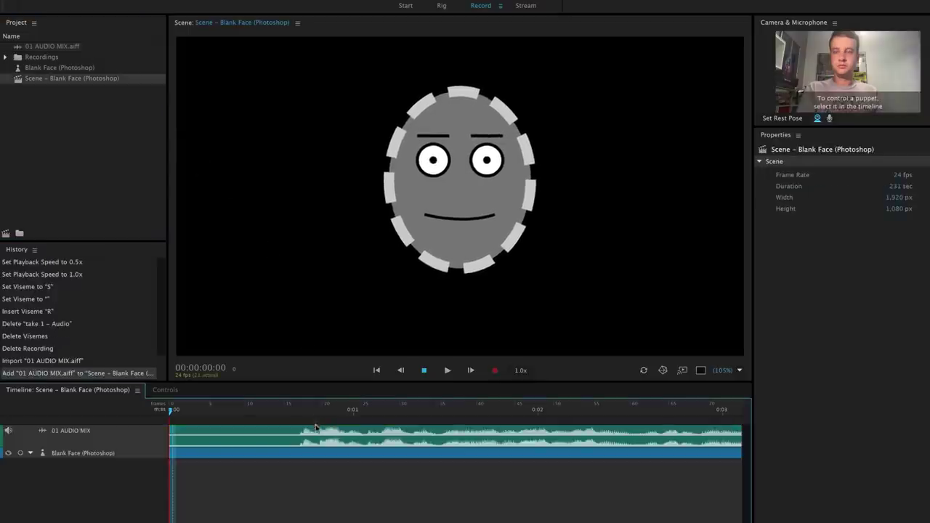
pyautogui.click(288, 457)
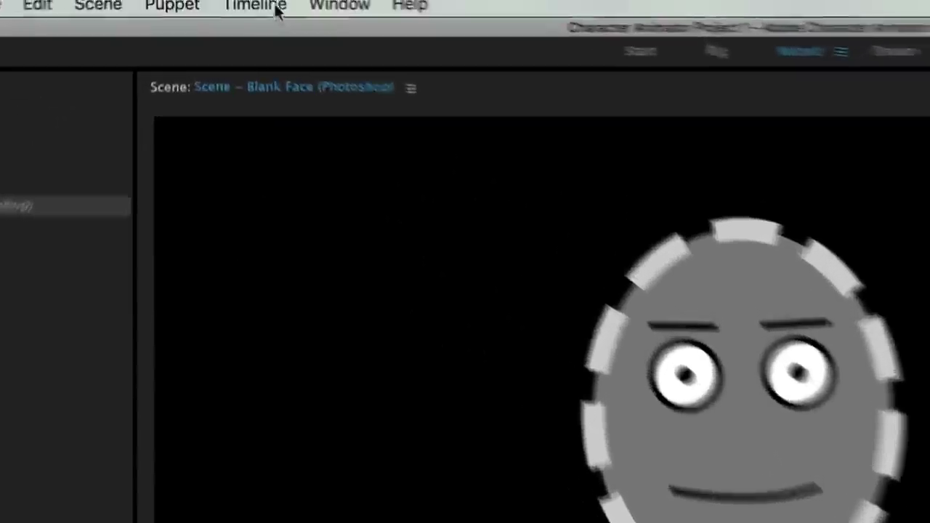
# Compute lip sync for the Blank Face puppet from the scene audio.
pyautogui.click(229, 0)
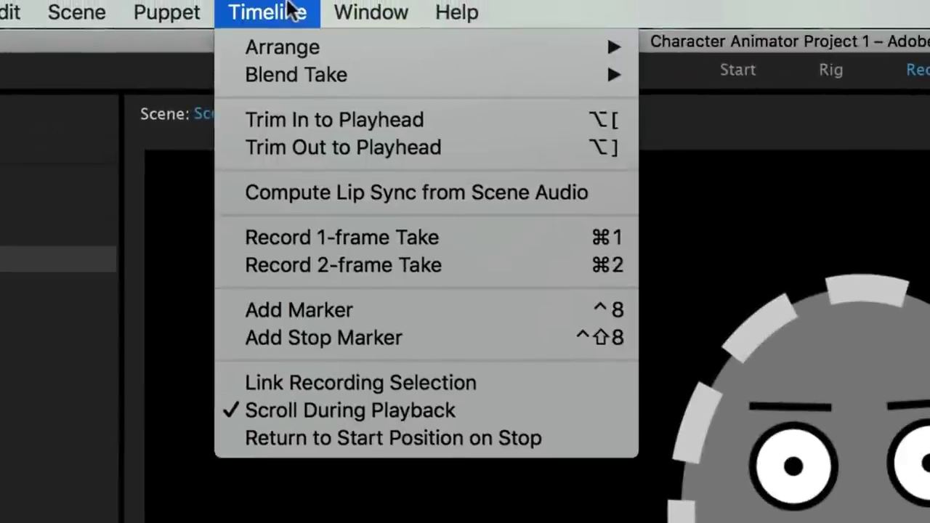
pyautogui.click(234, 200)
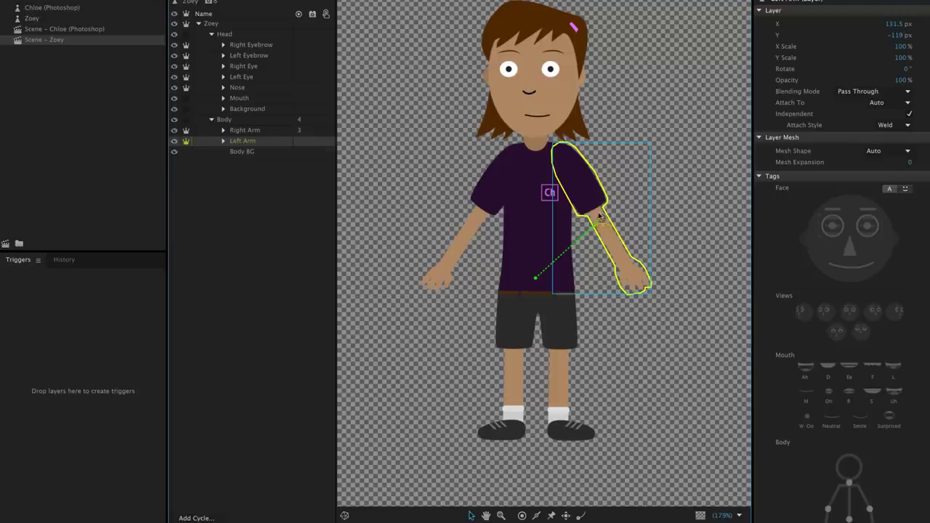
# Move the Left Arm origin to the shoulder and add a draggable handle on the left hand.
pyautogui.moveTo(601, 216); pyautogui.dragTo(570, 169)
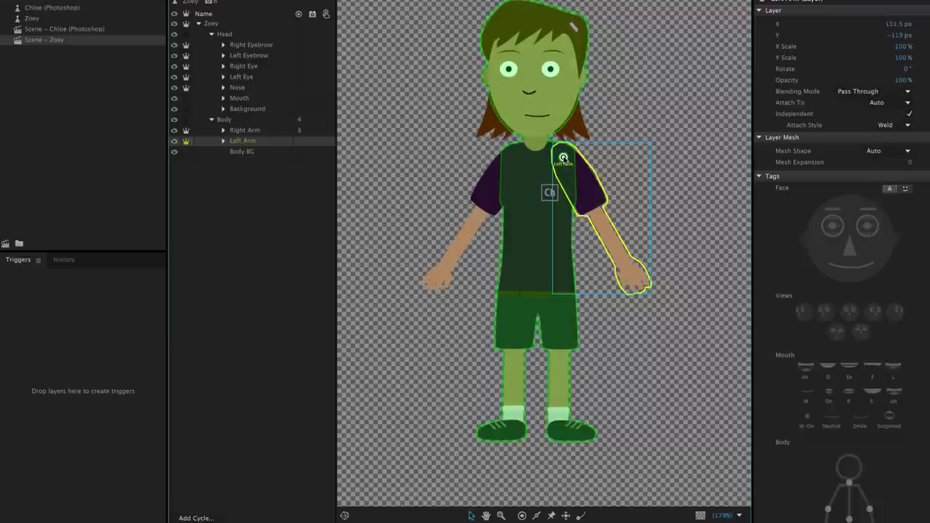
pyautogui.press('h')
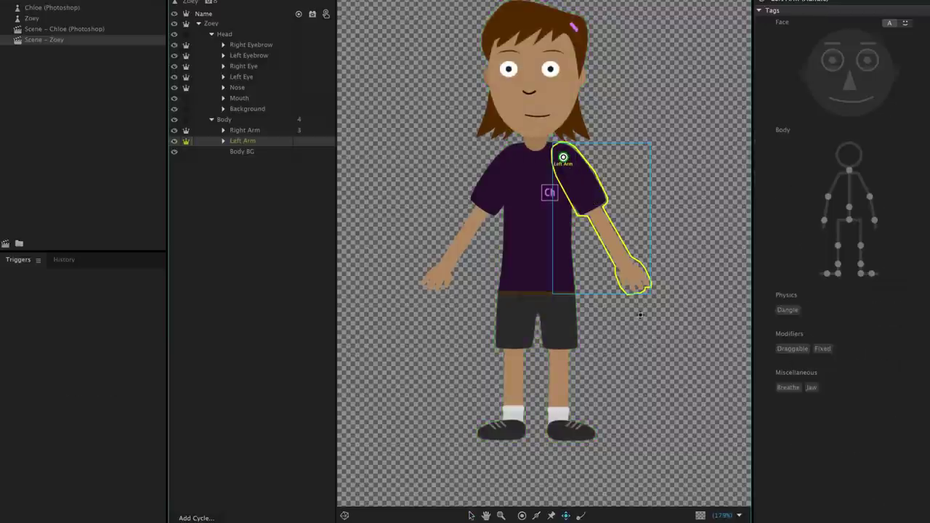
pyautogui.click(629, 271)
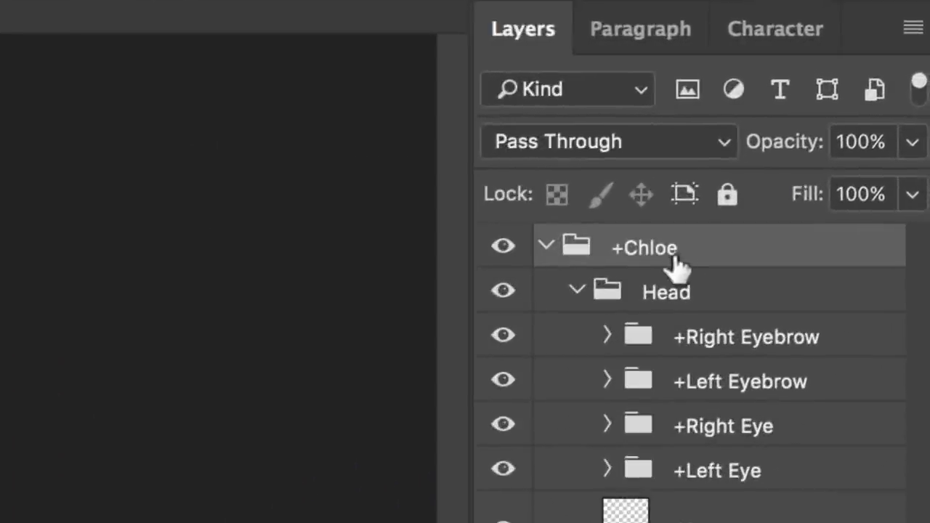
# Rename the +Chloe group to +Zoey and save the artwork as Zoey.psd.
pyautogui.doubleClick(675, 247)
pyautogui.write('+Zoey')
pyautogui.press('Return')
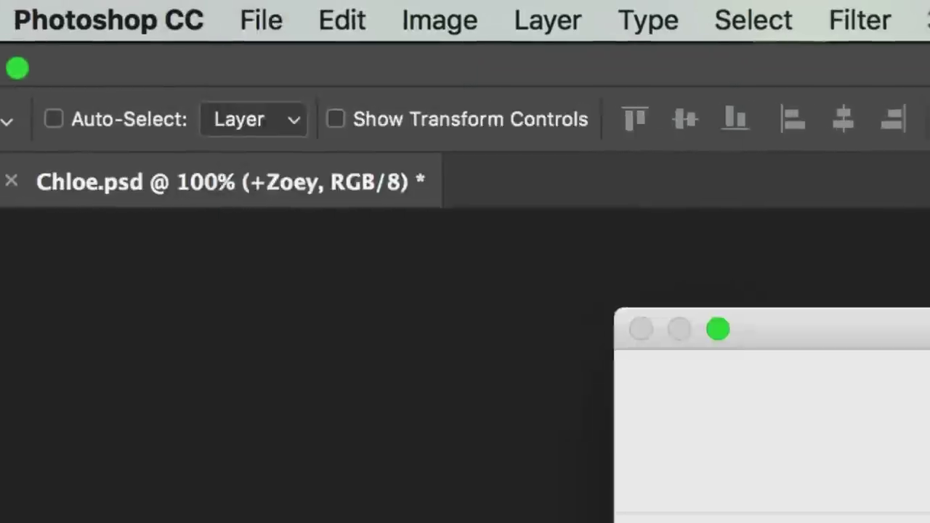
pyautogui.write('Z')
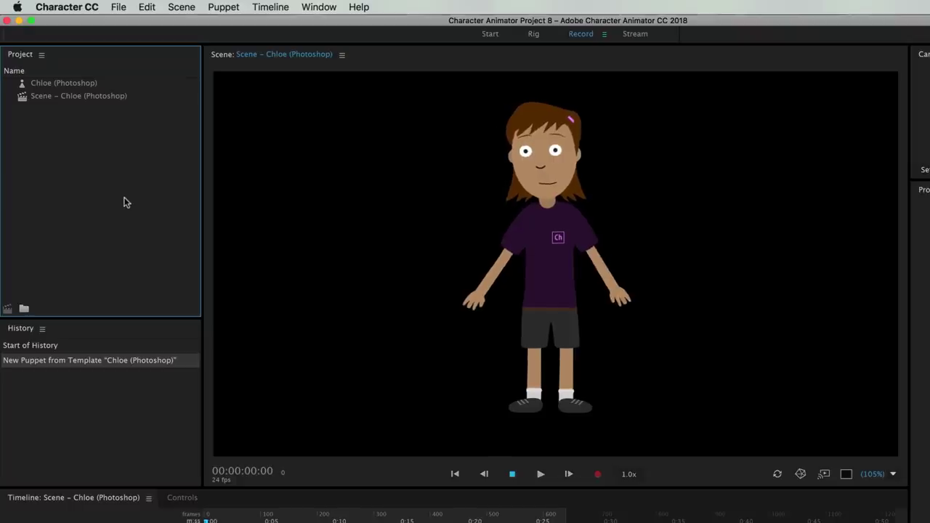
# Select Zoey.psd in Character Animator's import window.
pyautogui.click(118, 7)
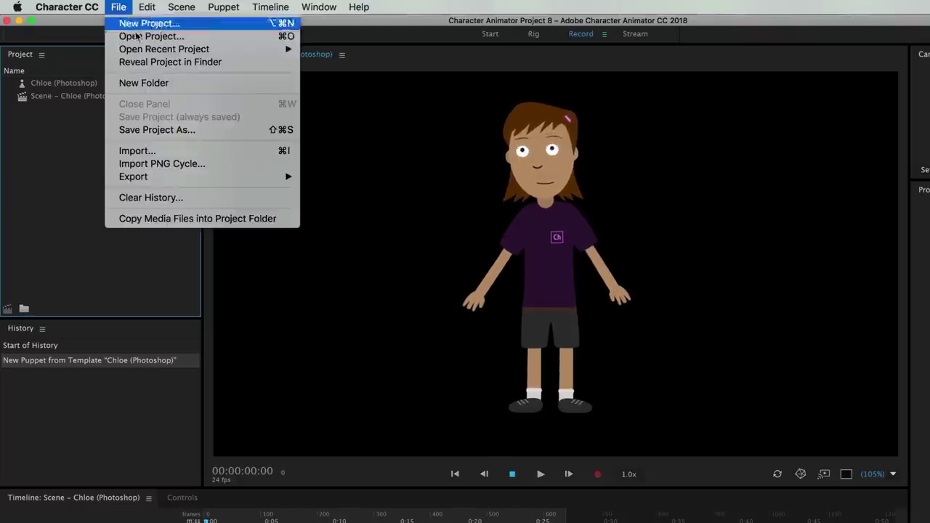
pyautogui.click(180, 150)
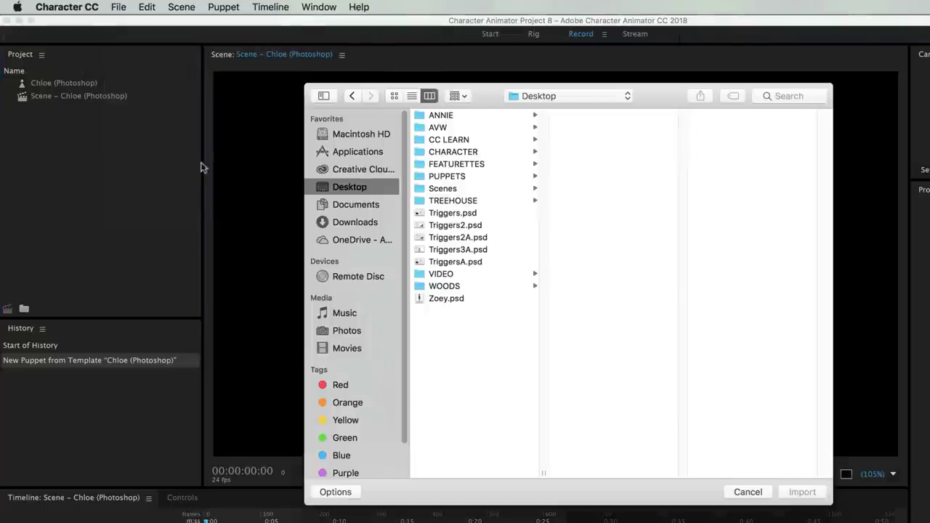
pyautogui.click(481, 298)
# Import Zoey.psd and create a new scene from the Zoey puppet.
pyautogui.click(803, 492)
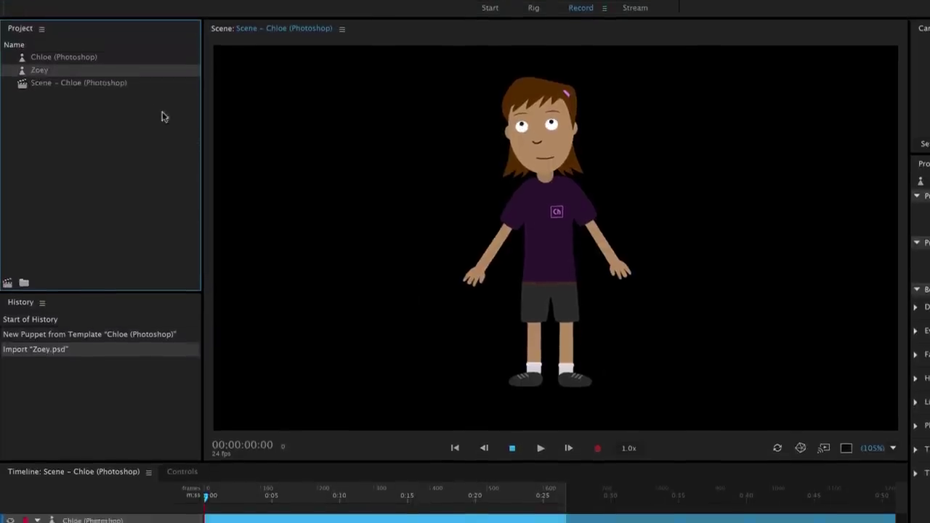
pyautogui.doubleClick(126, 66)
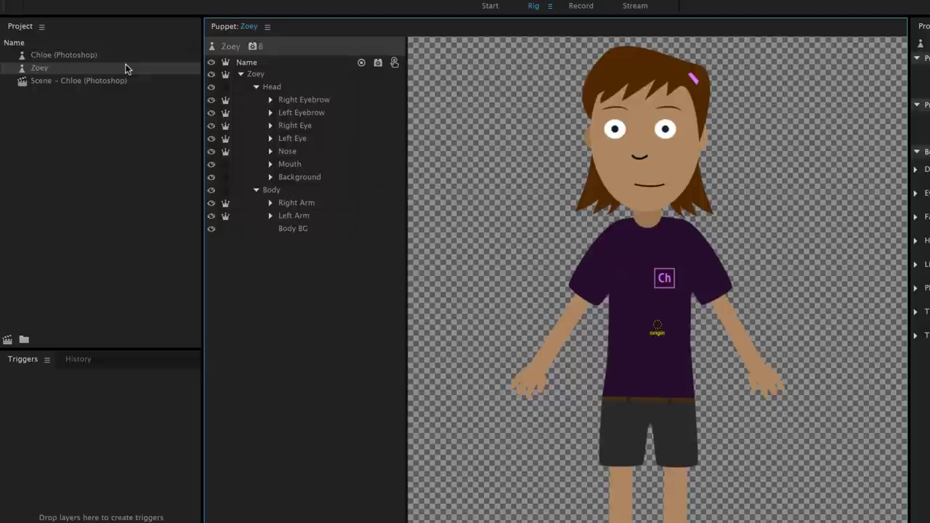
pyautogui.click(124, 69)
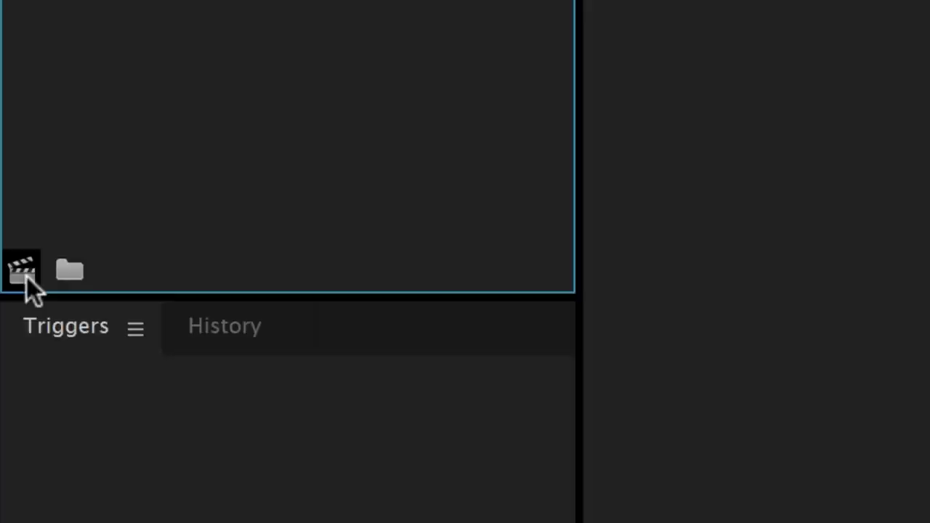
pyautogui.click(26, 277)
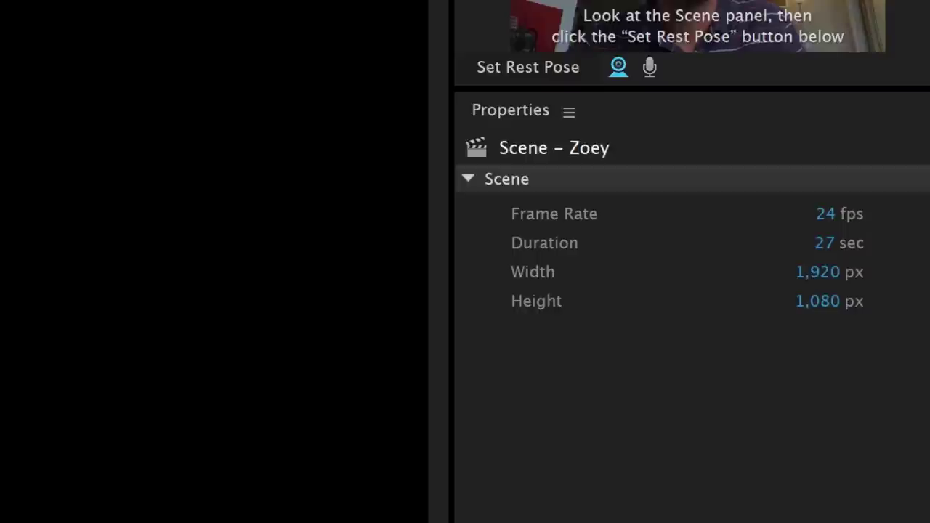
# Narrow the scene to 1,827 px wide and shift Zoey to Position X -89.
pyautogui.moveTo(775, 276); pyautogui.dragTo(685, 274)
pyautogui.moveTo(818, 313); pyautogui.dragTo(862, 312)
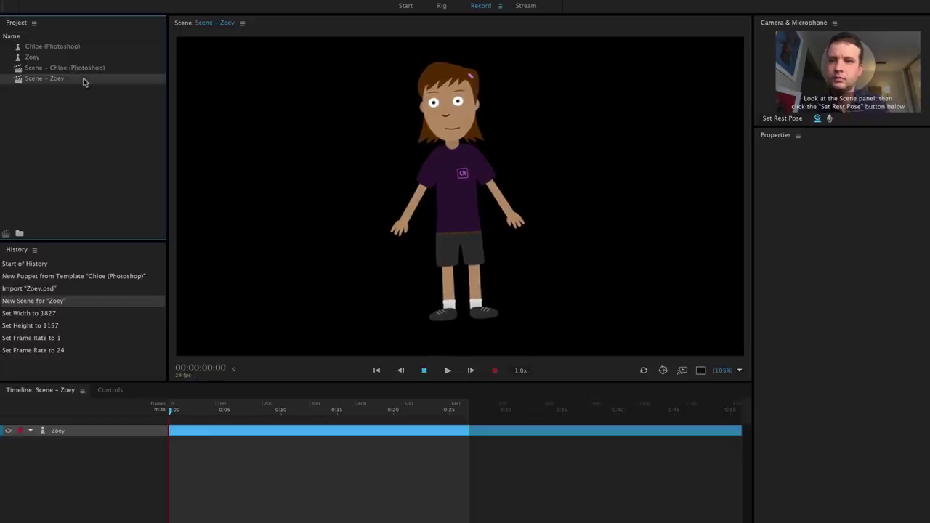
pyautogui.click(83, 81)
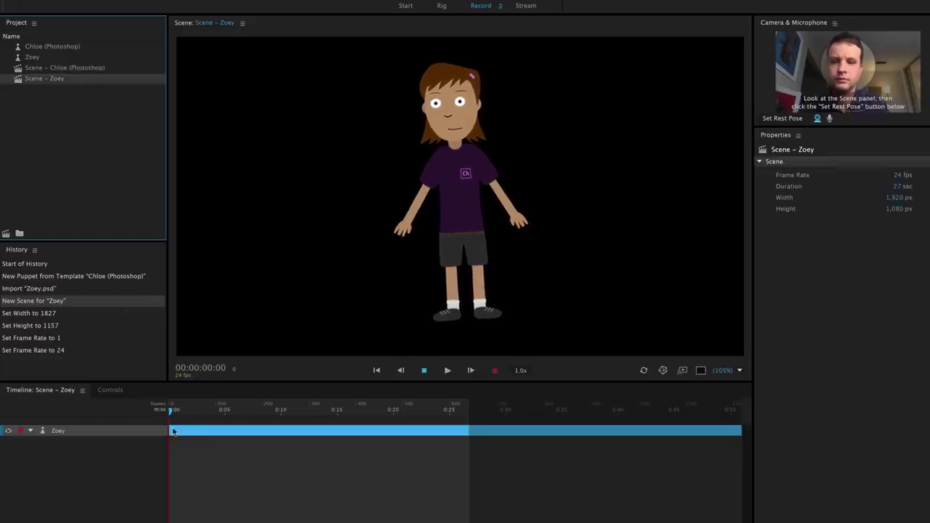
pyautogui.click(137, 431)
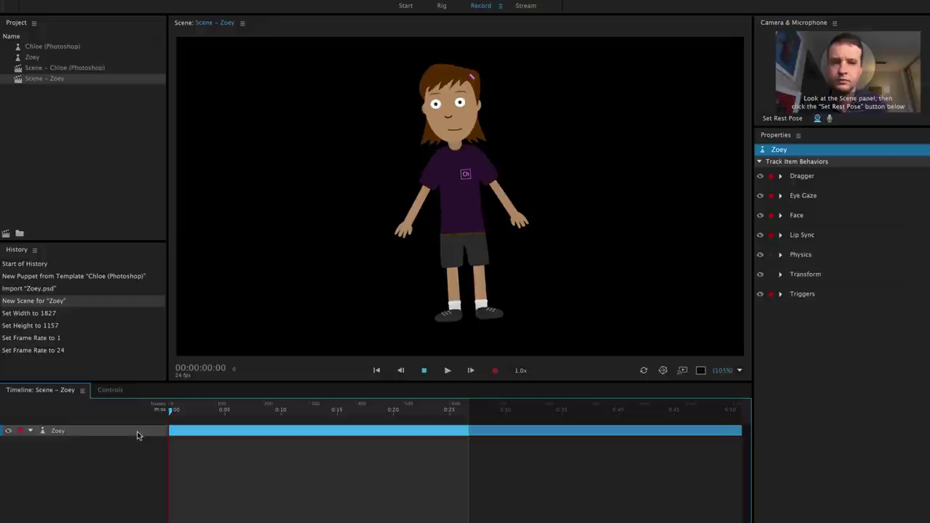
pyautogui.click(781, 275)
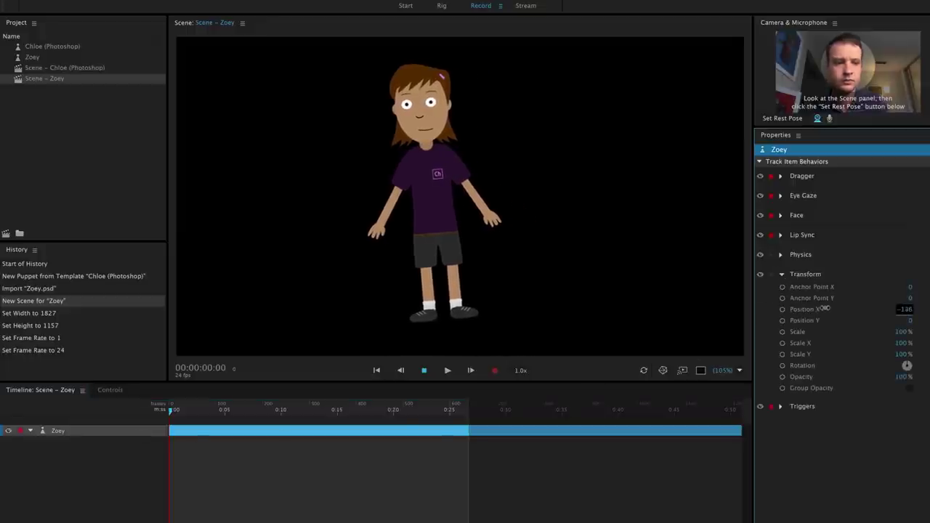
pyautogui.moveTo(910, 309); pyautogui.dragTo(845, 310)
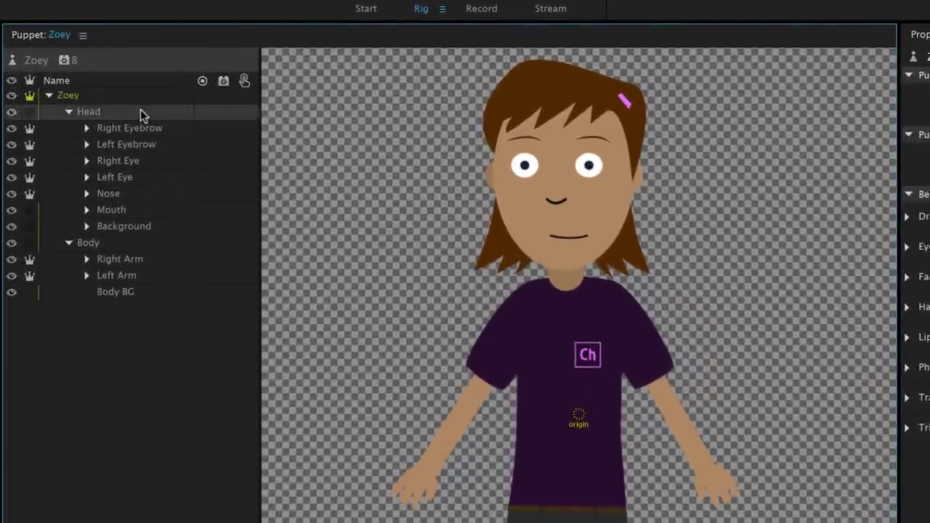
# Select Zoey's Head and Body groups and make the Head group independent.
pyautogui.click(259, 72)
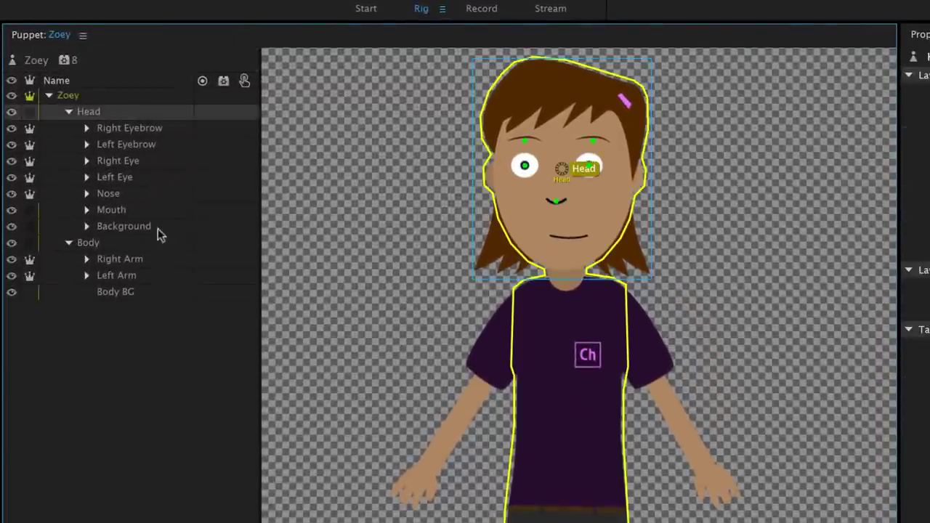
pyautogui.click(162, 244)
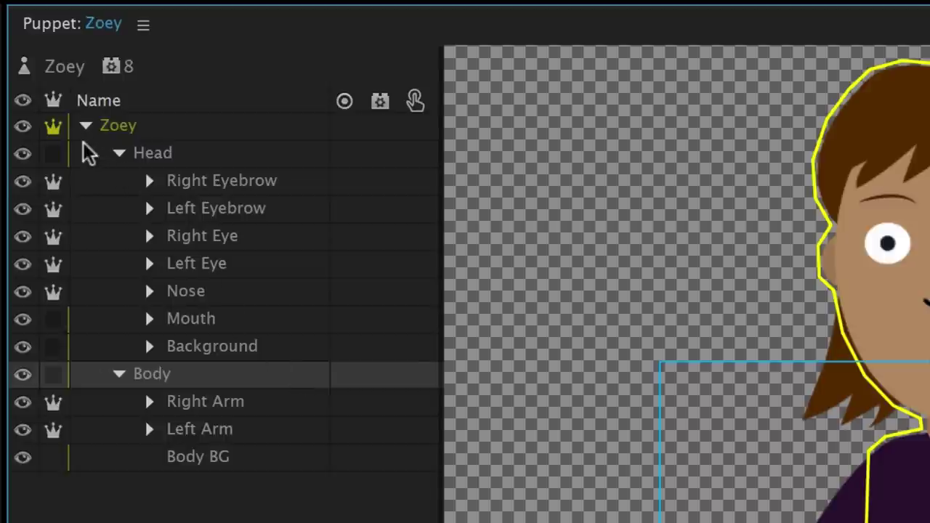
pyautogui.click(49, 156)
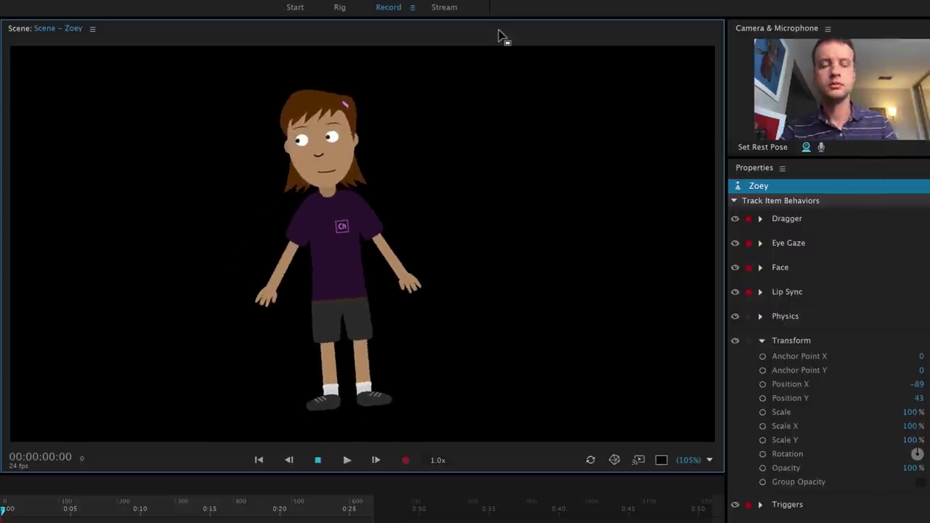
# Add a Fixed handle on Zoey's left shoe in the rig.
pyautogui.click(339, 8)
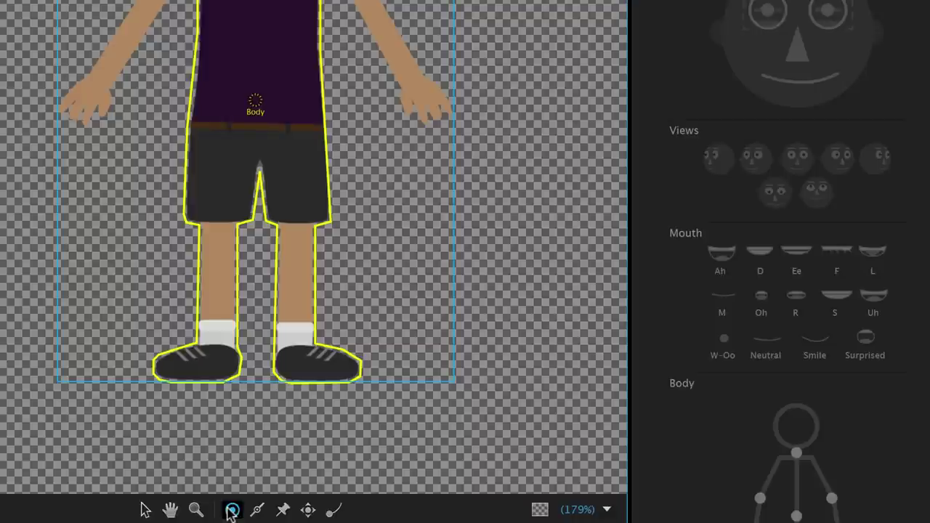
pyautogui.click(232, 510)
pyautogui.click(192, 363)
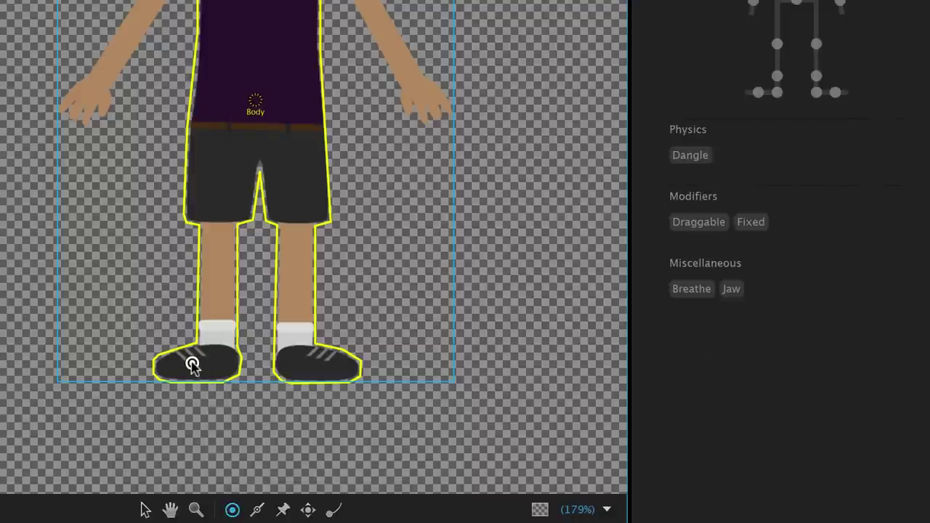
pyautogui.click(760, 222)
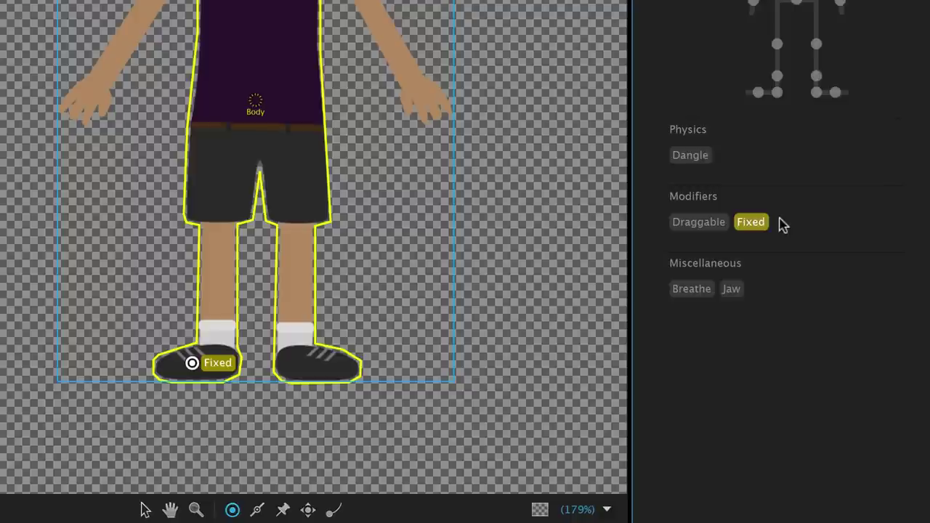
# Place pins on the left shoe, right shoe, and right toe.
pyautogui.click(282, 510)
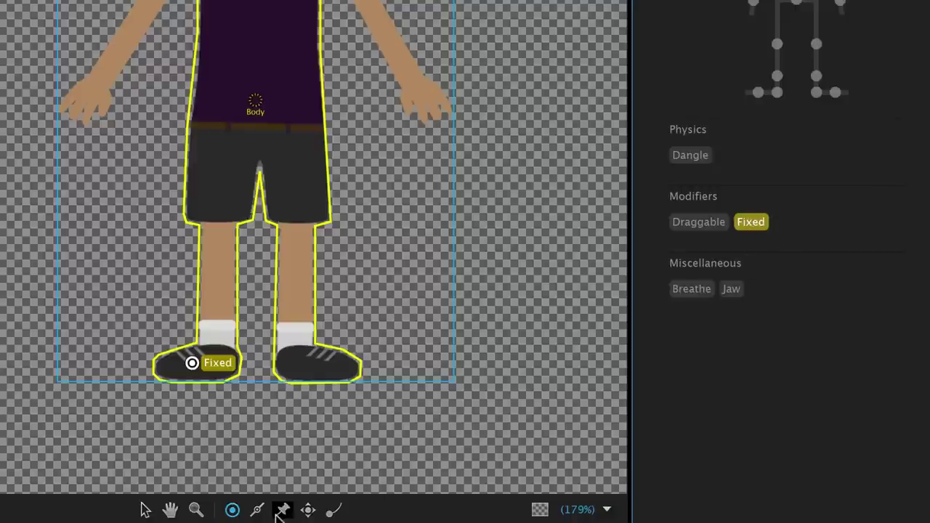
pyautogui.click(216, 349)
pyautogui.click(297, 354)
pyautogui.click(355, 359)
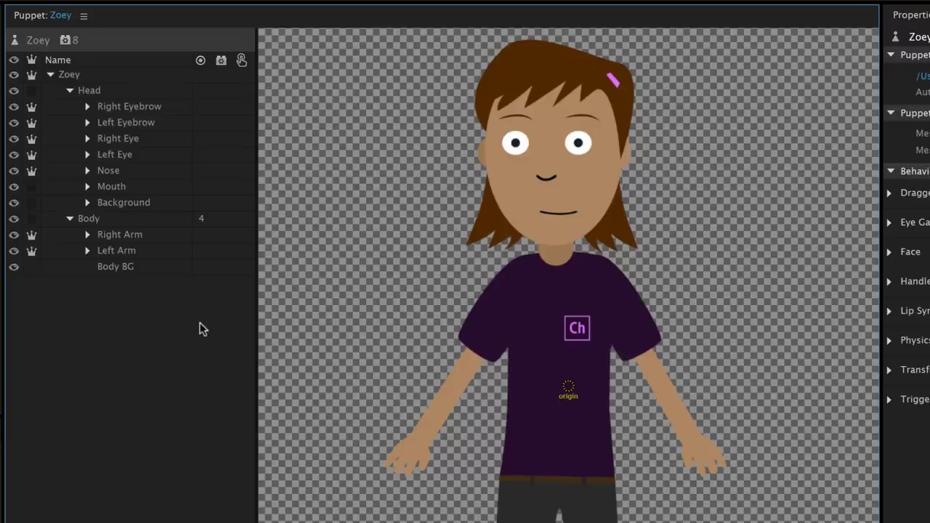
# Inspect the Body group's layers and select the Right Arm layer.
pyautogui.click(164, 219)
pyautogui.click(173, 239)
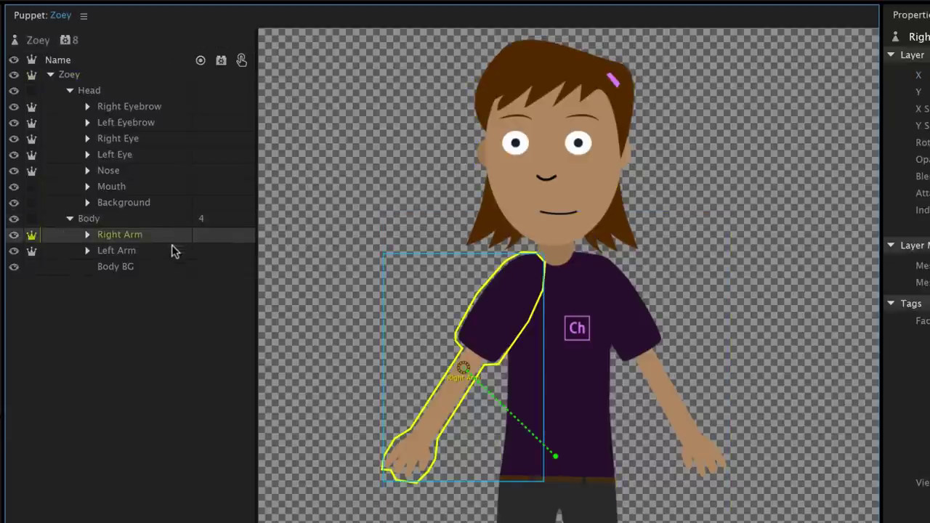
pyautogui.click(173, 252)
pyautogui.click(173, 268)
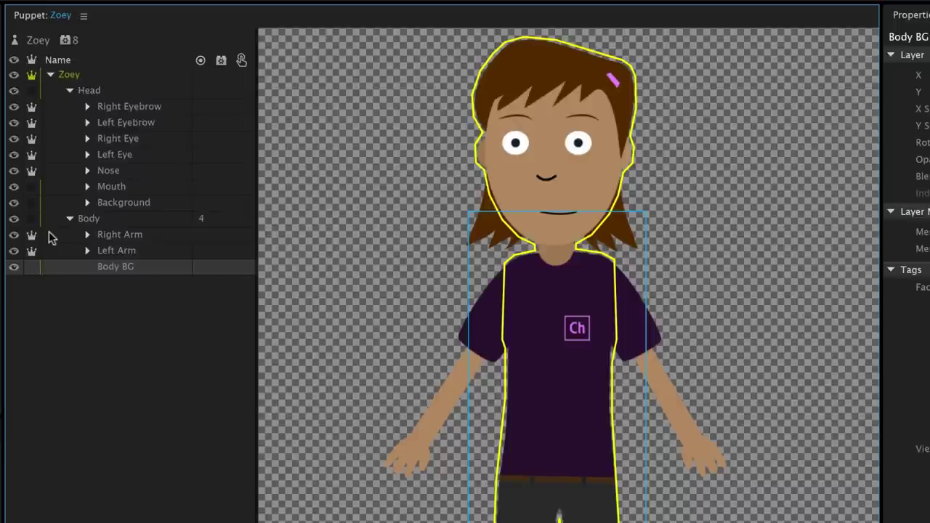
pyautogui.click(160, 235)
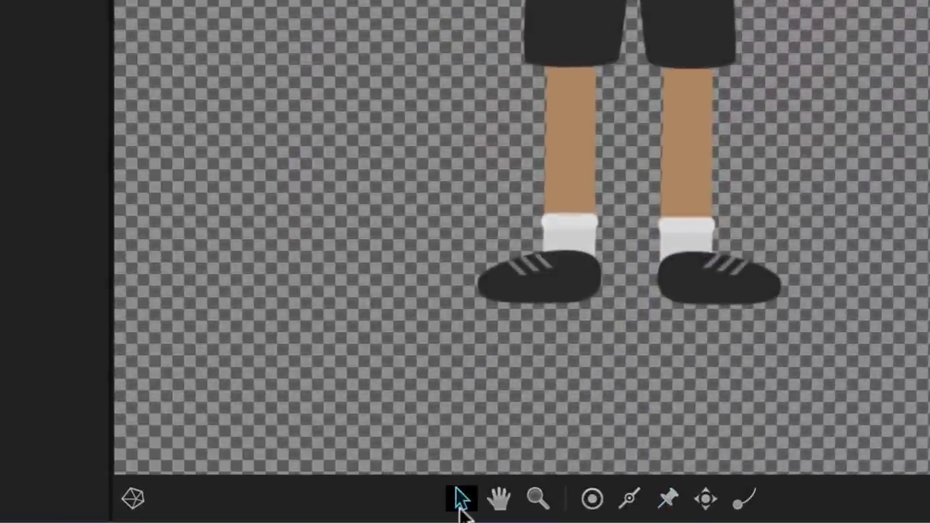
# Drag the Right Arm's origin up onto Zoey's shoulder.
pyautogui.click(462, 501)
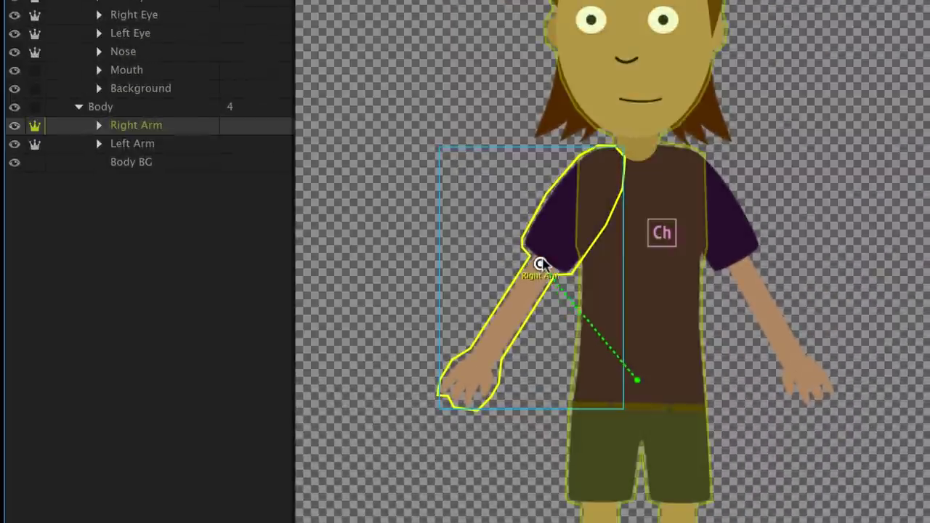
pyautogui.moveTo(540, 263); pyautogui.dragTo(602, 181)
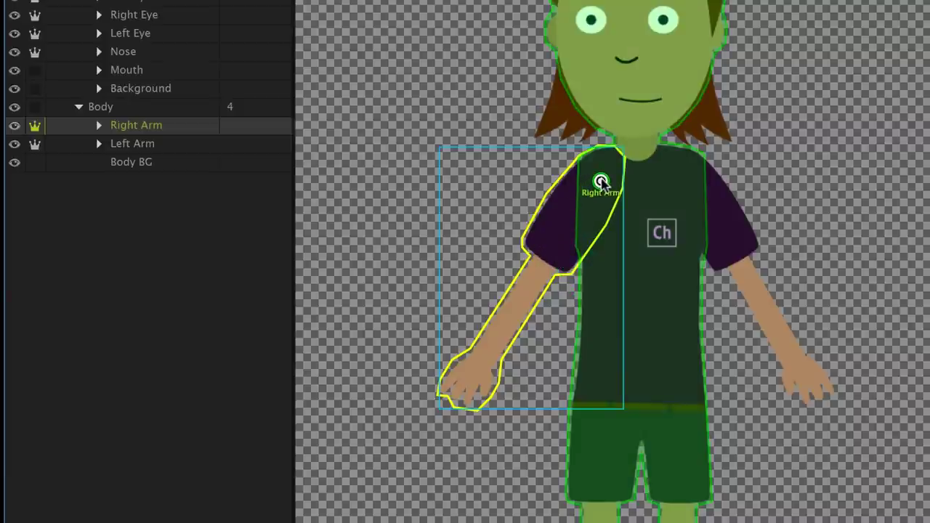
pyautogui.moveTo(602, 182); pyautogui.dragTo(602, 182)
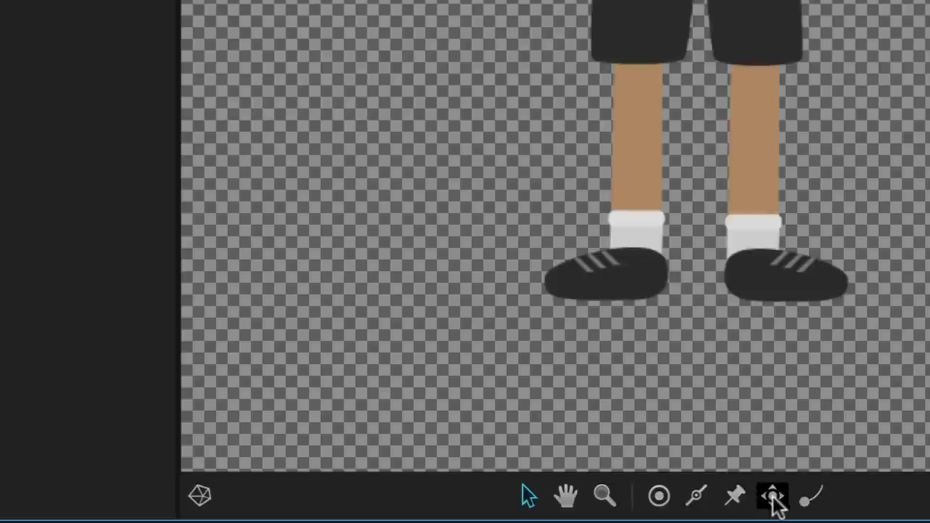
# Add a Draggable handle on Zoey's right hand and draw a stick along the forearm.
pyautogui.click(772, 497)
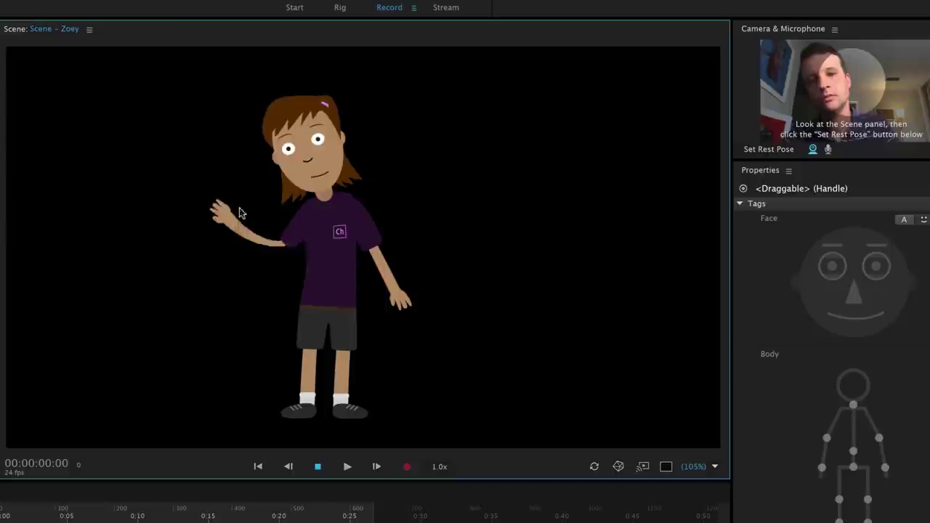
pyautogui.moveTo(239, 210); pyautogui.dragTo(247, 327)
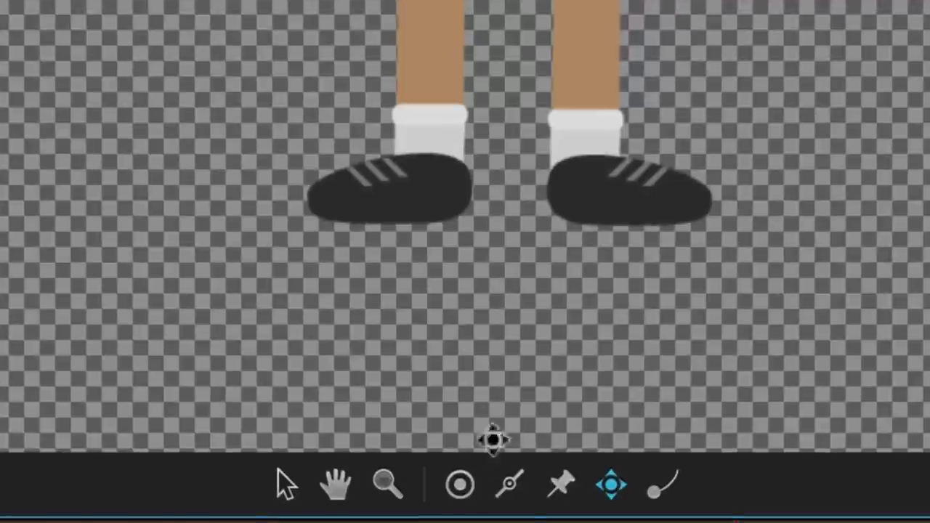
pyautogui.click(512, 485)
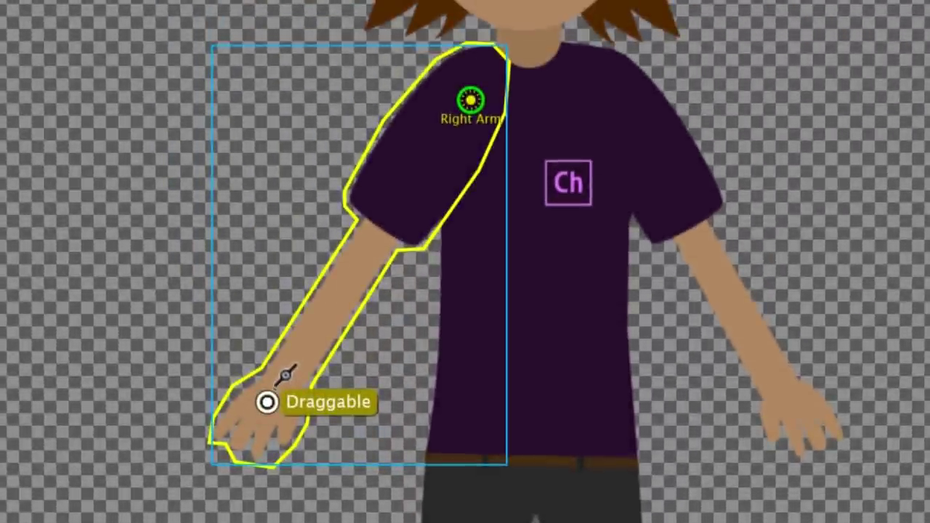
pyautogui.moveTo(286, 374); pyautogui.dragTo(354, 275)
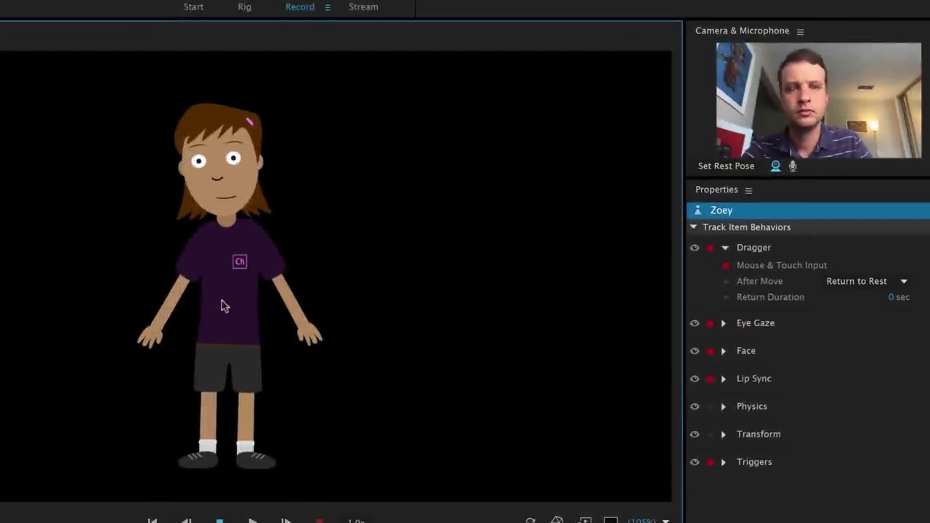
# Set the Dragger Return Duration to 3 sec and test the hand's slower return.
pyautogui.moveTo(149, 334); pyautogui.dragTo(106, 288)
pyautogui.moveTo(150, 347); pyautogui.dragTo(109, 270)
pyautogui.click(890, 298)
pyautogui.write('3')
pyautogui.moveTo(149, 342); pyautogui.dragTo(51, 263)
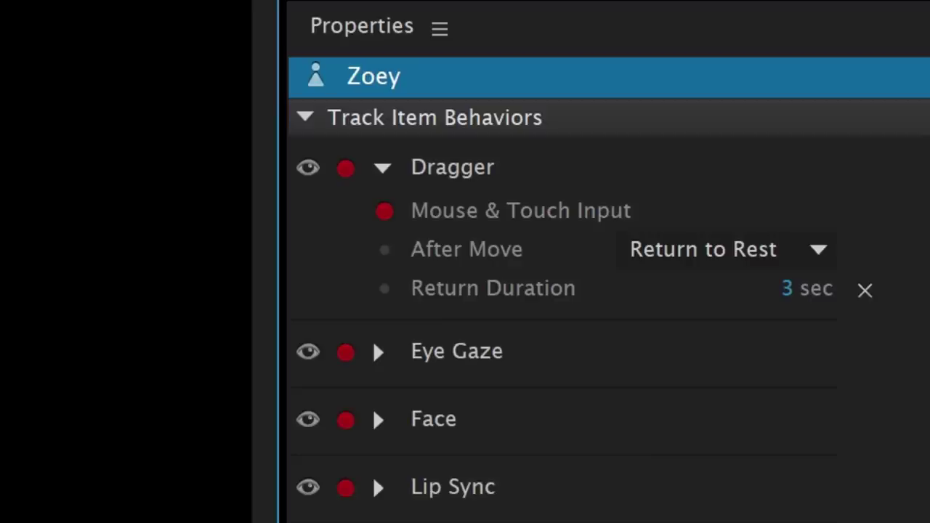
# Set After Move to Hold in Place and pose Zoey's arm in a raised wave.
pyautogui.click(712, 254)
pyautogui.click(816, 334)
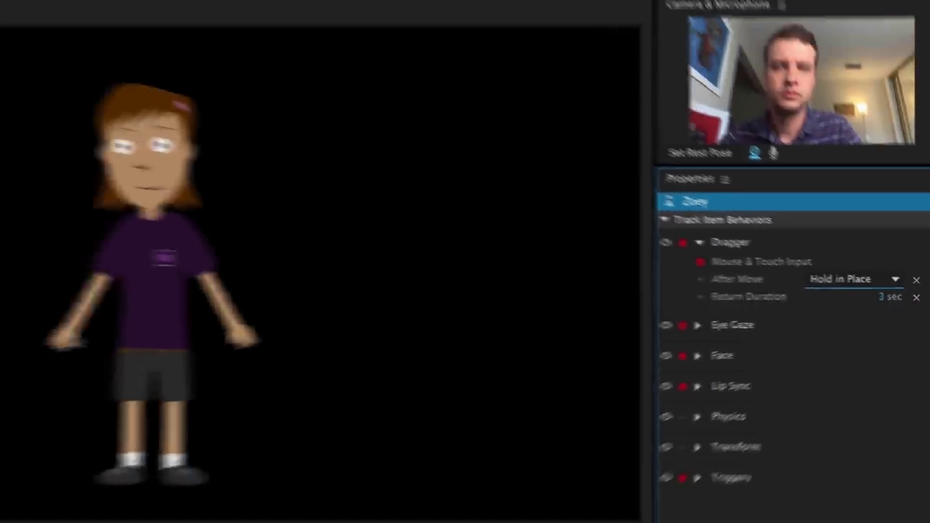
pyautogui.moveTo(156, 414); pyautogui.dragTo(129, 357)
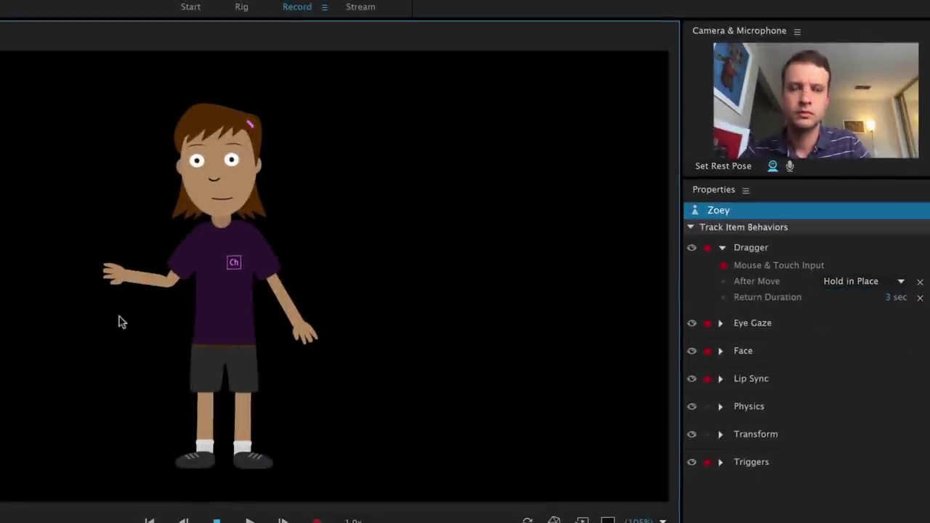
pyautogui.moveTo(120, 314); pyautogui.dragTo(133, 195)
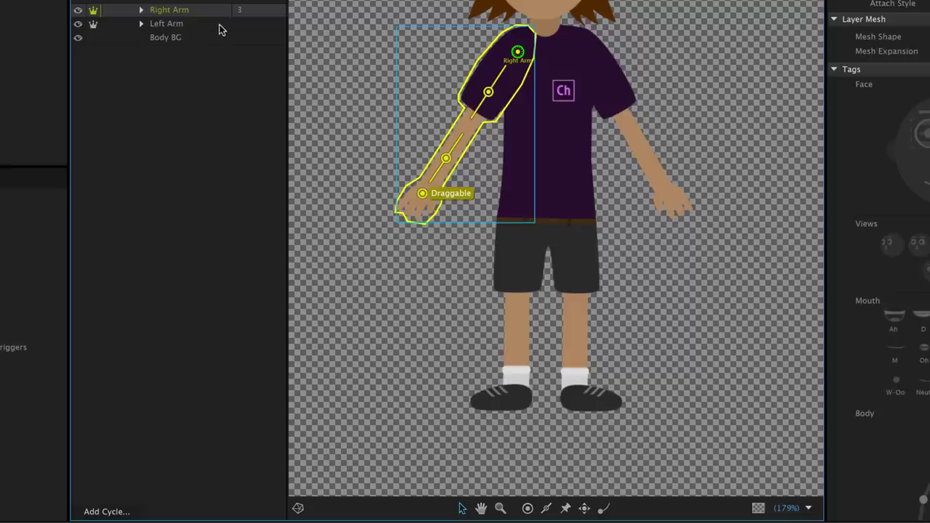
# Move the Left Arm's origin to the shoulder and make the left hand draggable.
pyautogui.click(220, 26)
pyautogui.moveTo(630, 127); pyautogui.dragTo(581, 46)
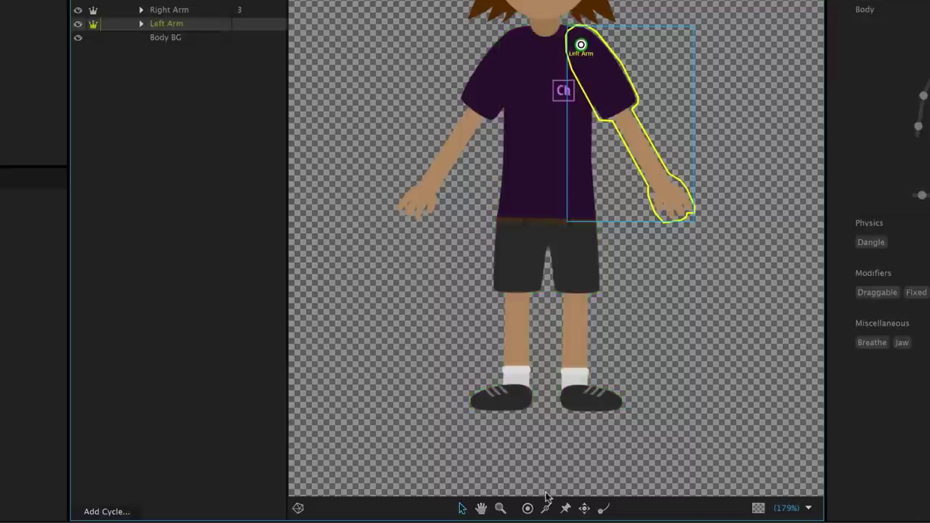
pyautogui.click(585, 508)
pyautogui.click(666, 190)
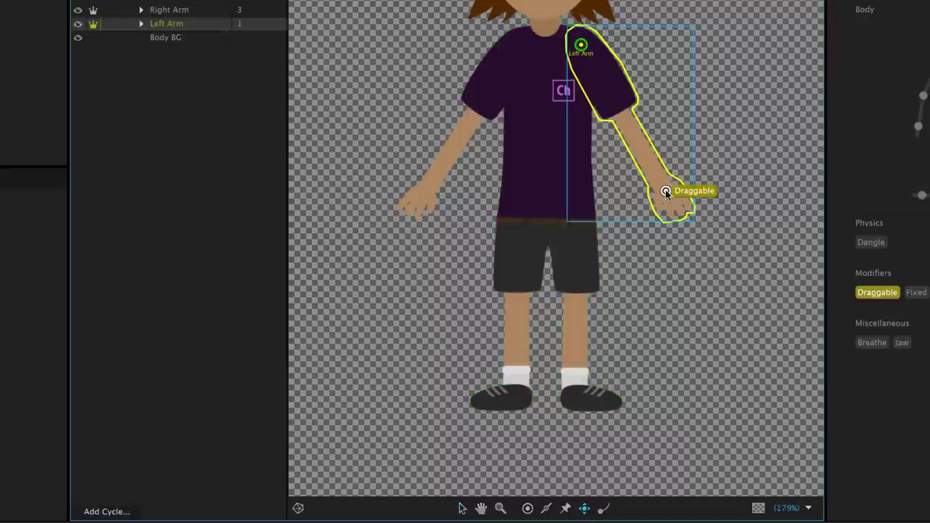
# Add a stick along the left forearm, then test-drag Zoey's hand up to her stomach.
pyautogui.click(546, 508)
pyautogui.moveTo(660, 186); pyautogui.dragTo(589, 70)
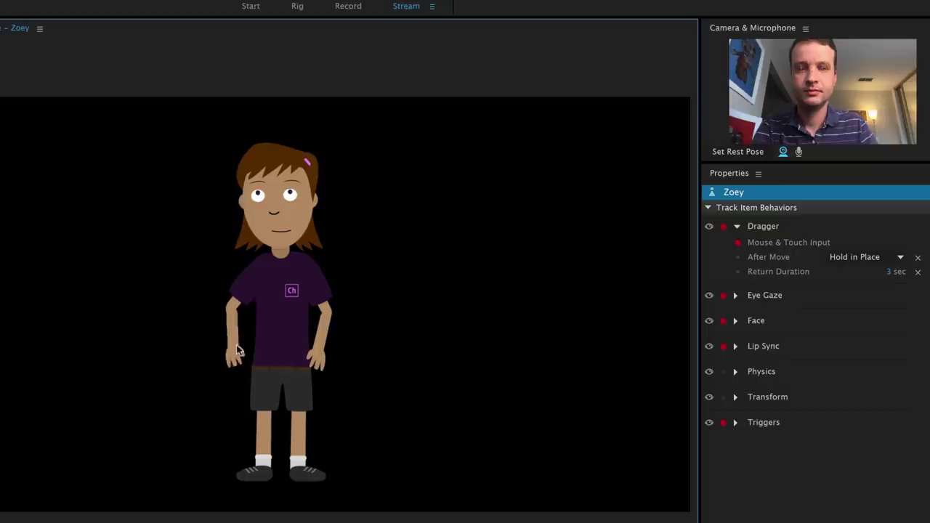
pyautogui.moveTo(239, 352); pyautogui.dragTo(169, 314)
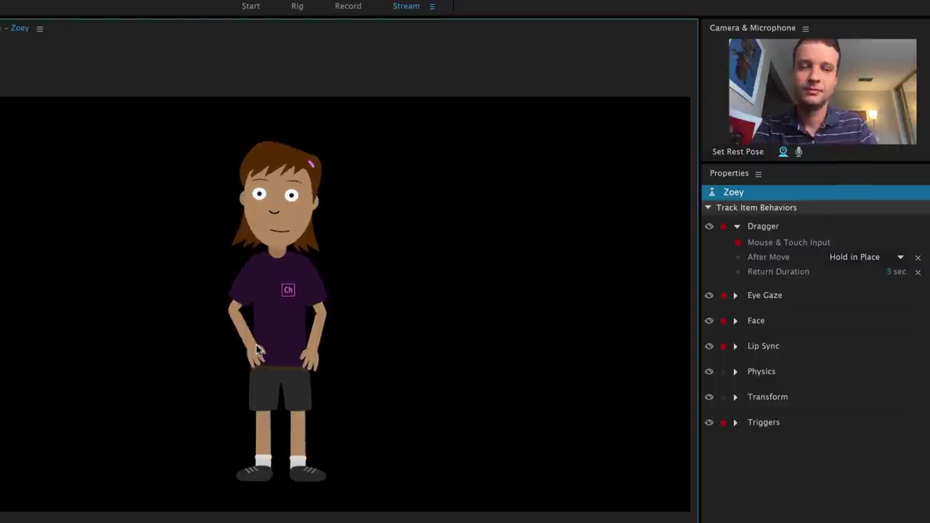
pyautogui.moveTo(333, 364); pyautogui.dragTo(277, 333)
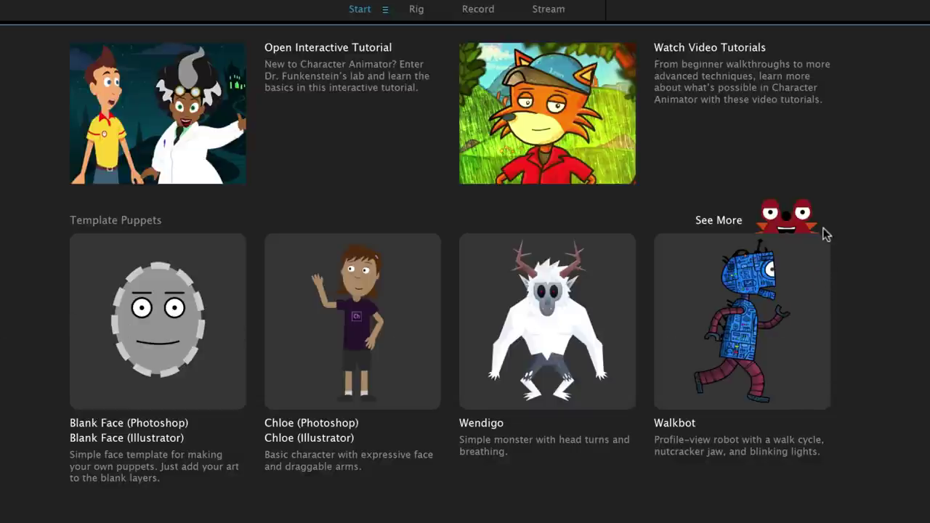
# Open the online Example Puppets page from Template Puppets' See More and browse its list.
pyautogui.click(811, 222)
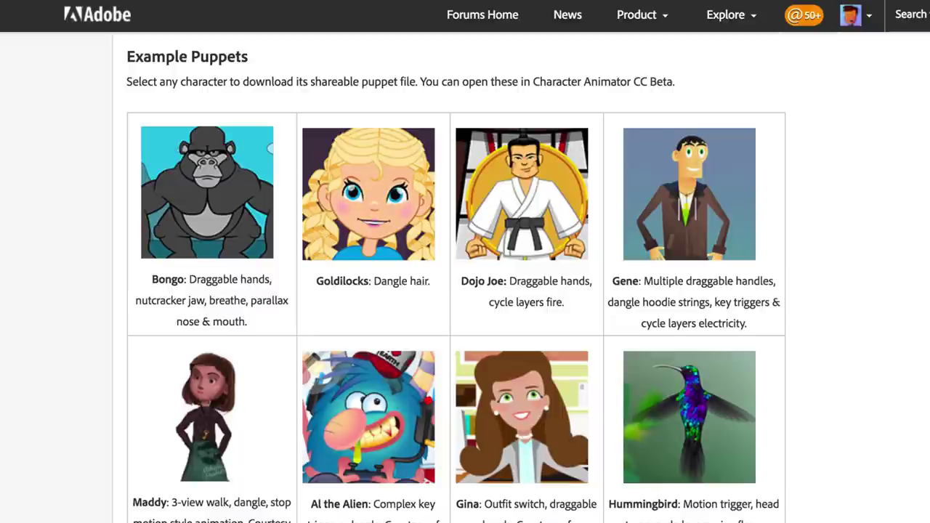
pyautogui.scroll(-5, 457, 282)
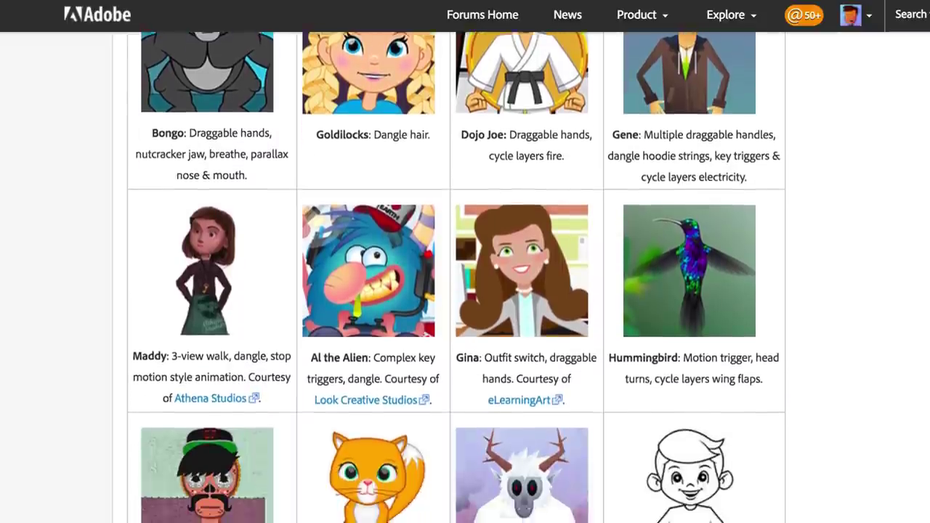